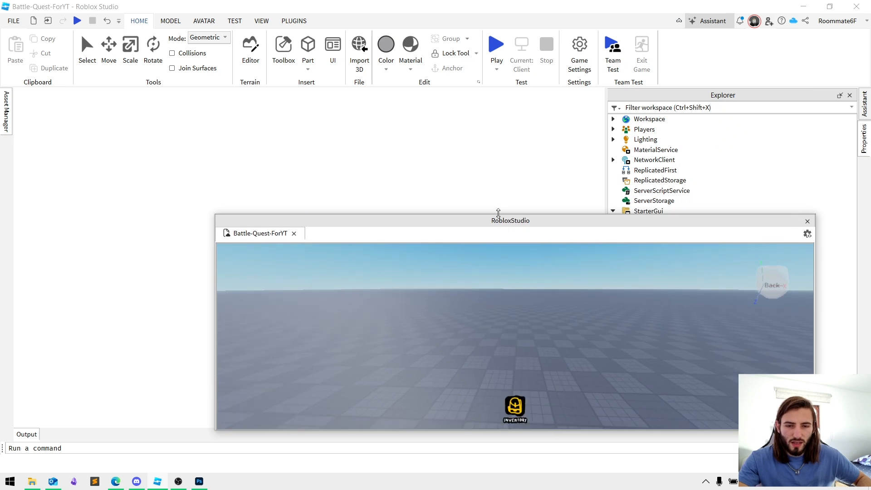
Narrow the floating Battle-Quest-ForYT viewport window and dock it back into the main Studio window
{"action": "left_click_drag", "start_coordinate": [818, 325], "coordinate": [722, 324]}
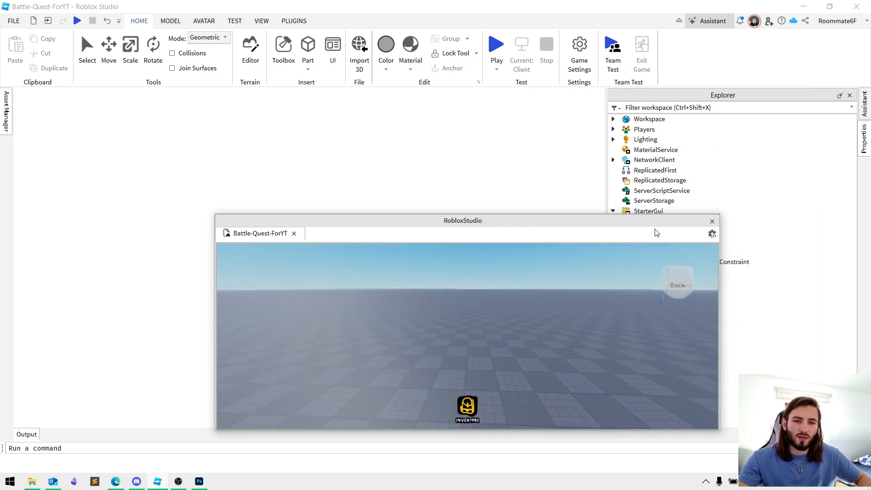
{"action": "left_click_drag", "start_coordinate": [247, 234], "coordinate": [305, 252]}
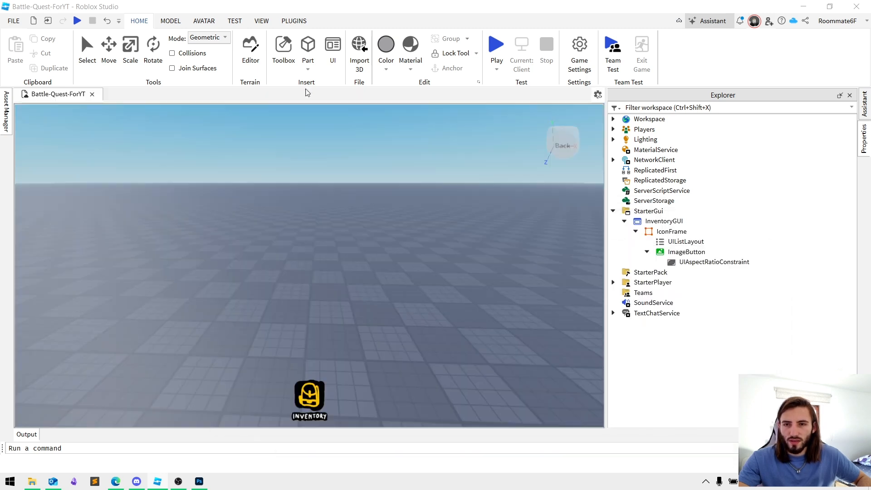
{"action": "left_click", "coordinate": [235, 21]}
{"action": "left_click", "coordinate": [332, 63]}
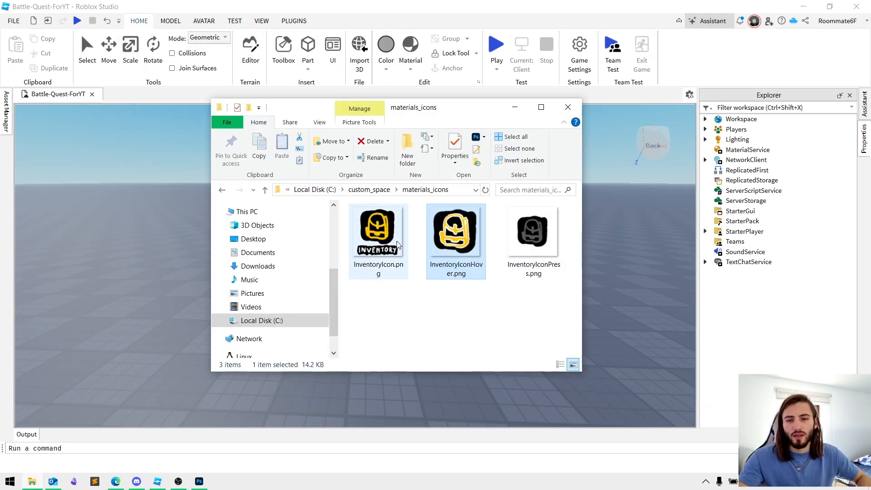
Review InventoryIcon.png, InventoryIconHover.png and InventoryIconPress.png in the materials_icons folder, and minimize the folder window
{"action": "left_click", "coordinate": [392, 250]}
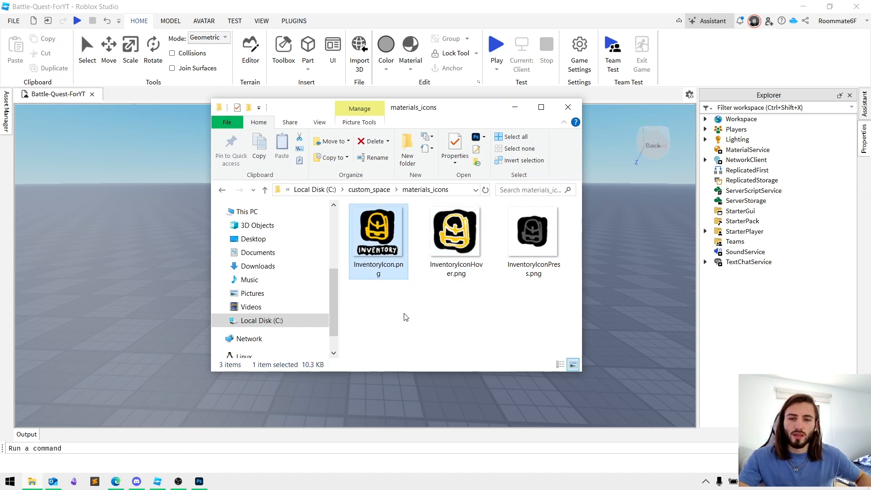
{"action": "left_click", "coordinate": [455, 231]}
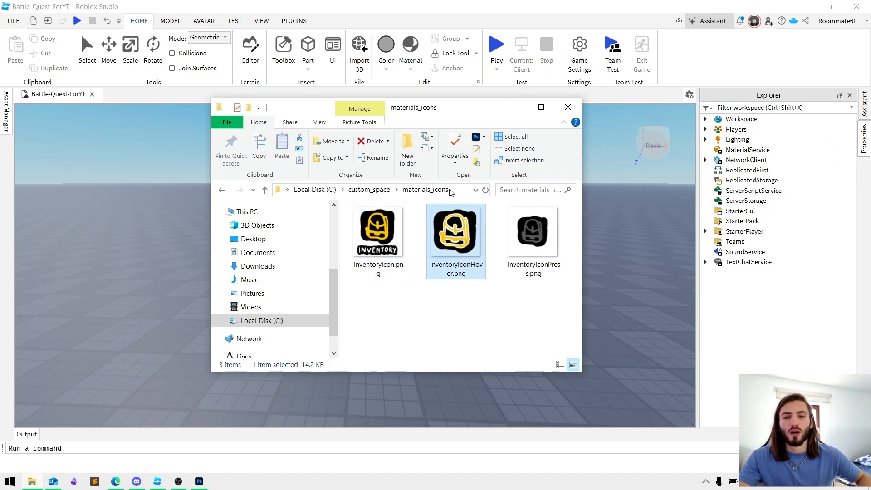
{"action": "left_click", "coordinate": [528, 231]}
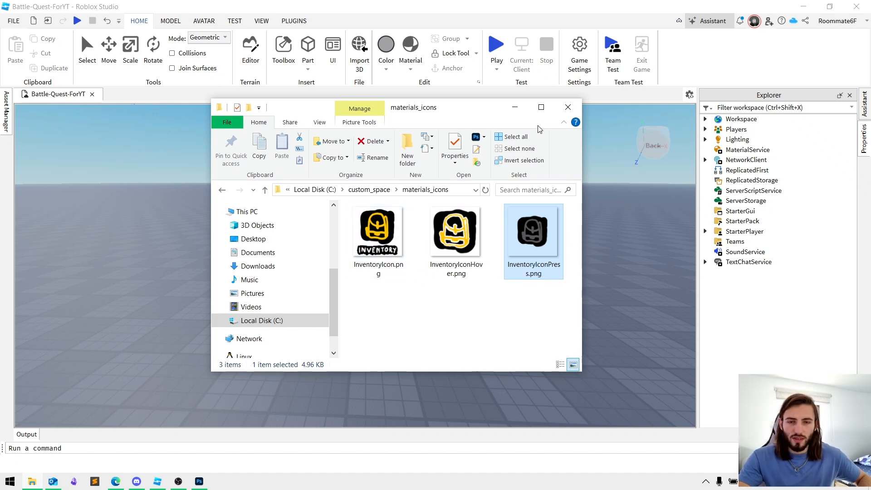
{"action": "left_click", "coordinate": [517, 108]}
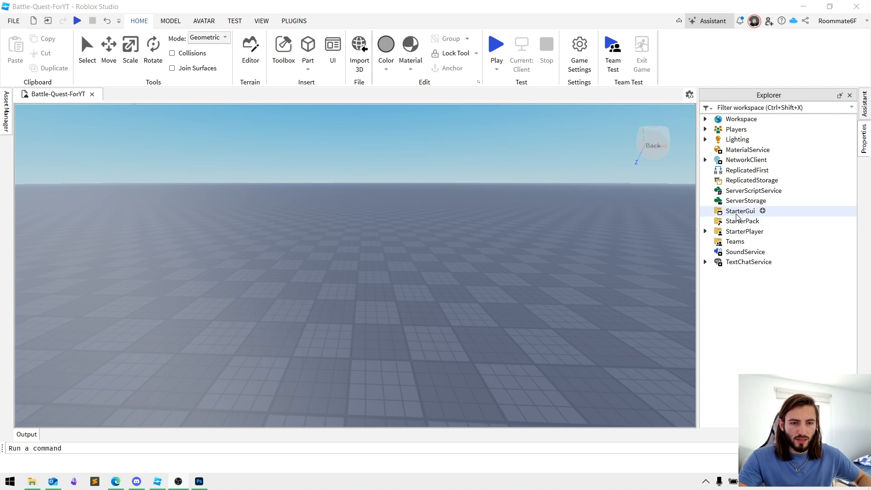
Add a ScreenGui to StarterGui and name it InventoryGUI
{"action": "left_click", "coordinate": [737, 214]}
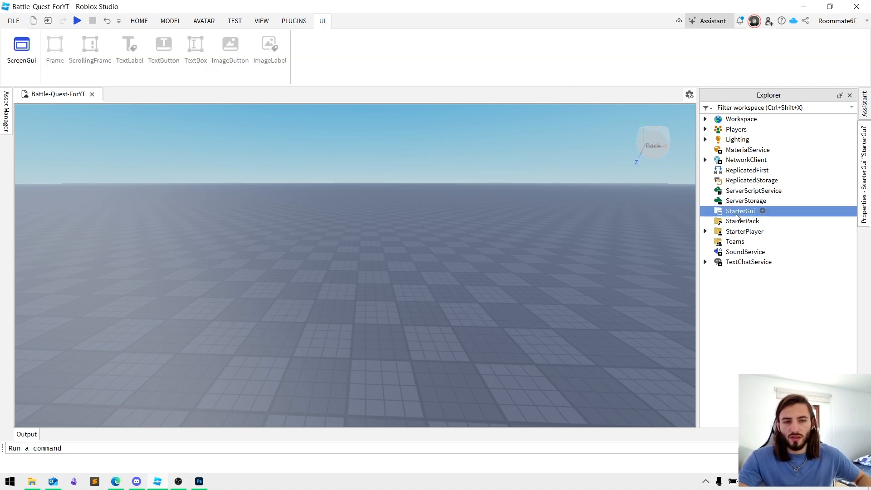
{"action": "left_click", "coordinate": [763, 211]}
{"action": "left_click", "coordinate": [741, 248]}
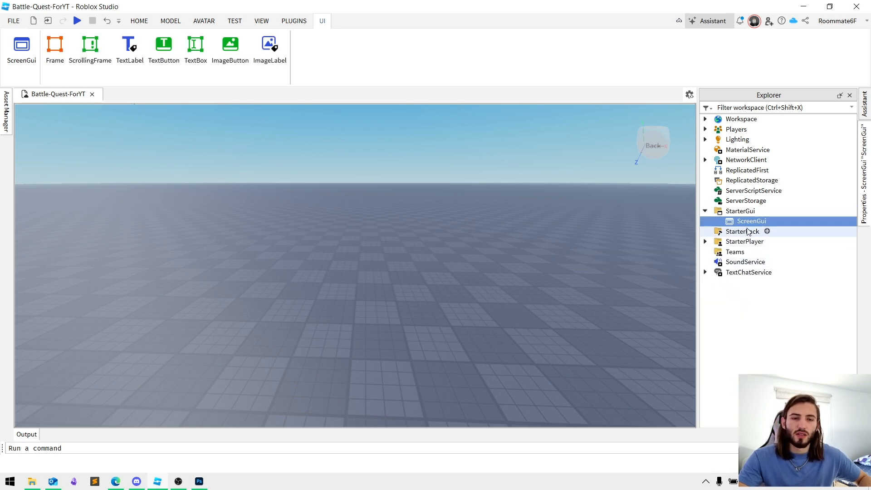
{"action": "key", "text": "F2"}
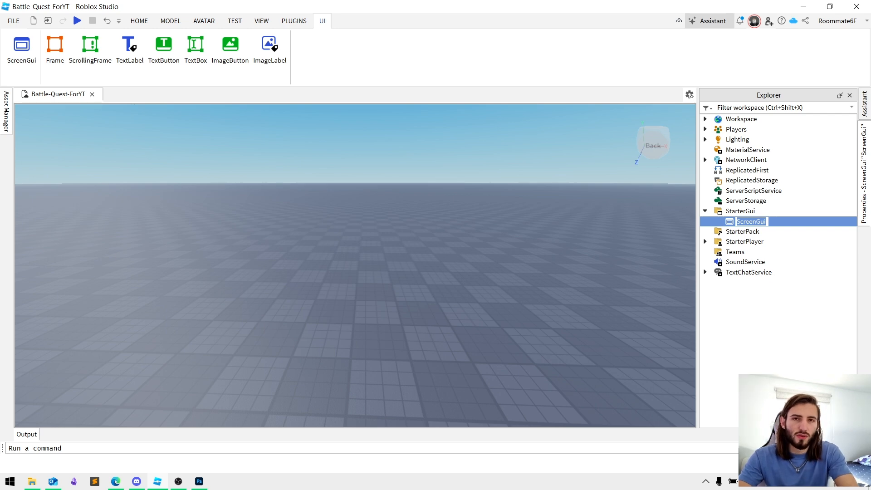
{"action": "type", "text": "Inven"}
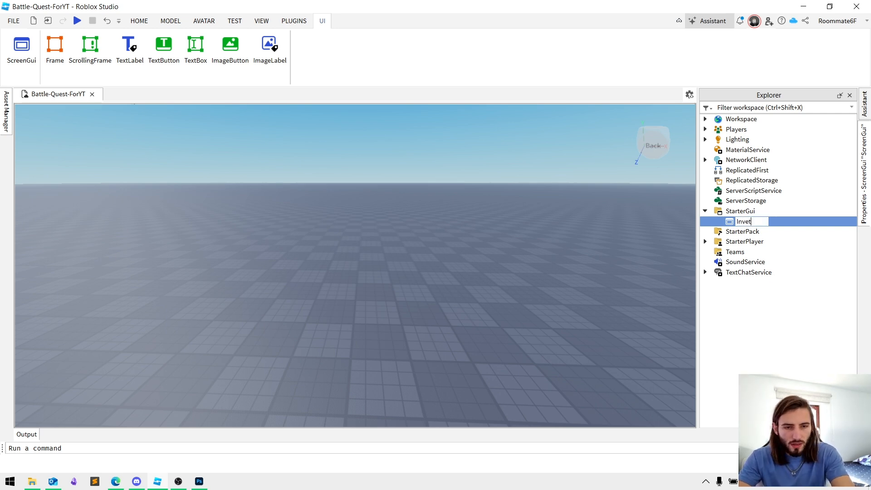
{"action": "type", "text": "toryGUI"}
{"action": "key", "text": "Return"}
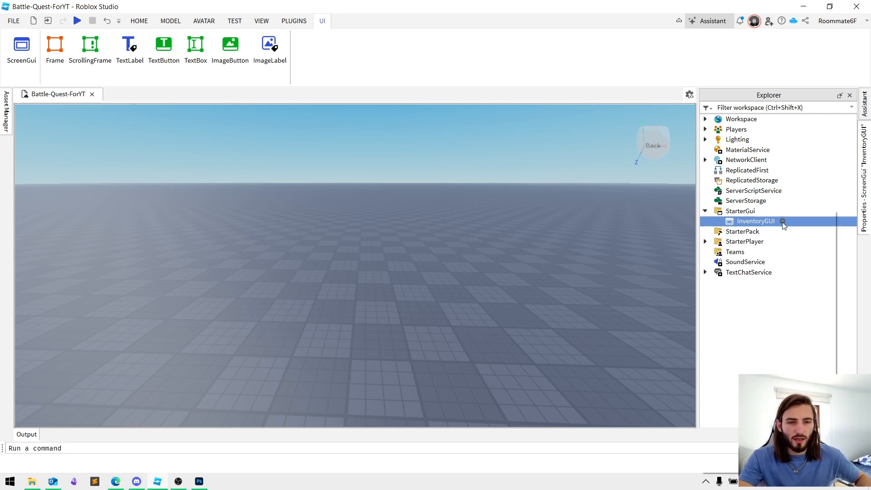
Insert a Frame inside InventoryGUI and rename it IconFrame
{"action": "left_click", "coordinate": [783, 221]}
{"action": "type", "text": "fra"}
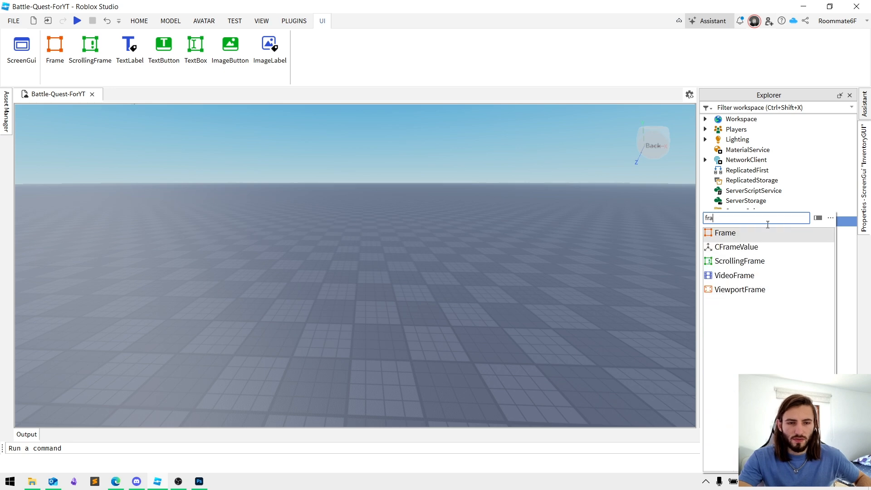
{"action": "left_click", "coordinate": [731, 235]}
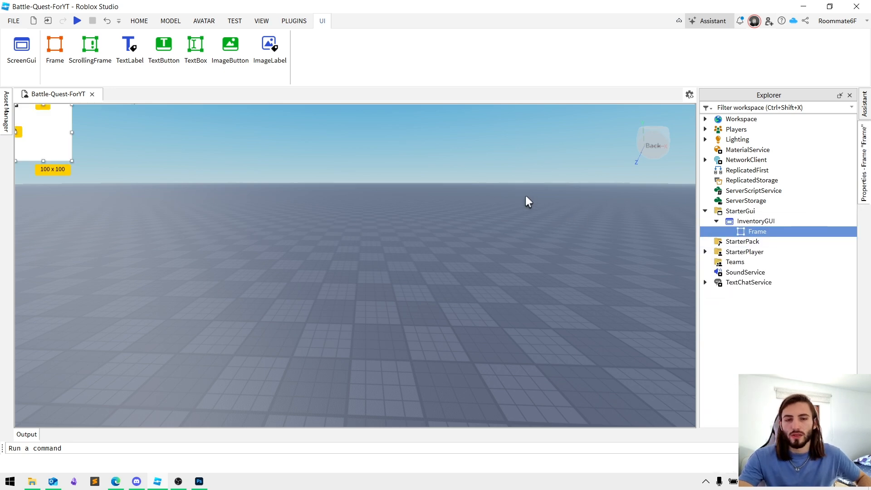
{"action": "mouse_move", "coordinate": [759, 235]}
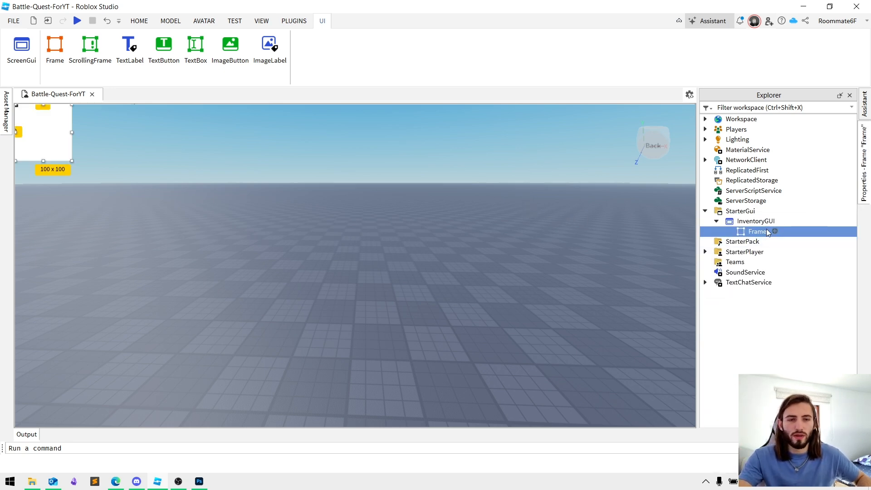
{"action": "double_click", "coordinate": [758, 232]}
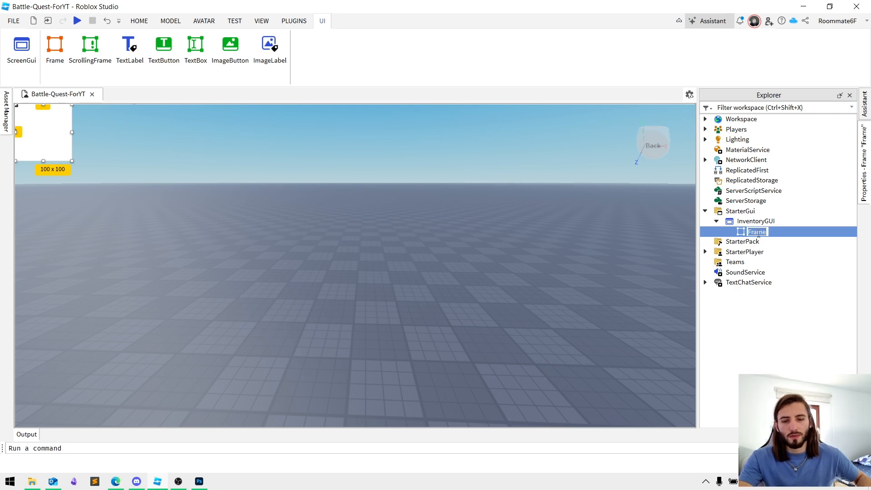
{"action": "type", "text": "IconFrame"}
{"action": "key", "text": "Return"}
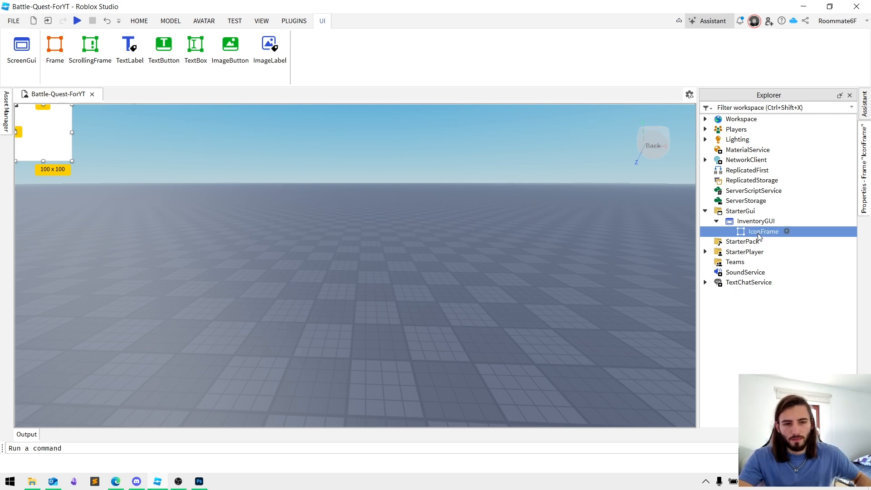
Show the properties of IconFrame and filter them by "si" to list its size settings
{"action": "left_click", "coordinate": [865, 204]}
{"action": "left_click", "coordinate": [703, 106]}
{"action": "type", "text": "si"}
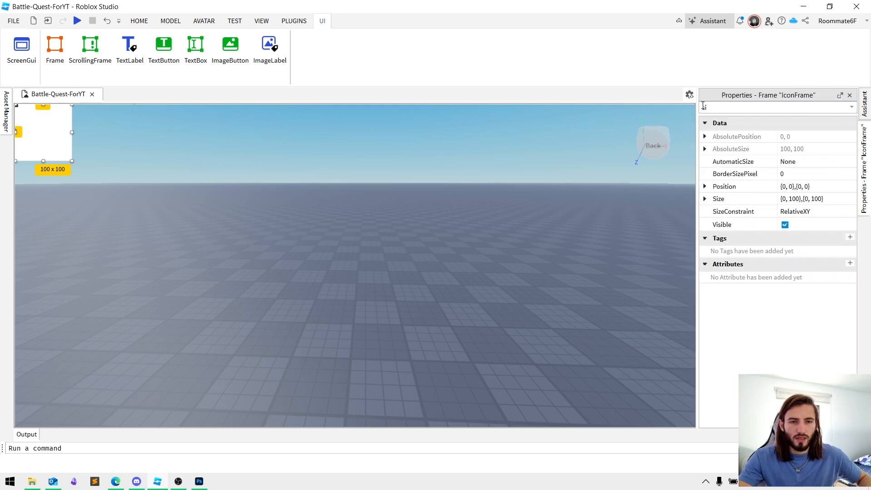
{"action": "type", "text": "ze"}
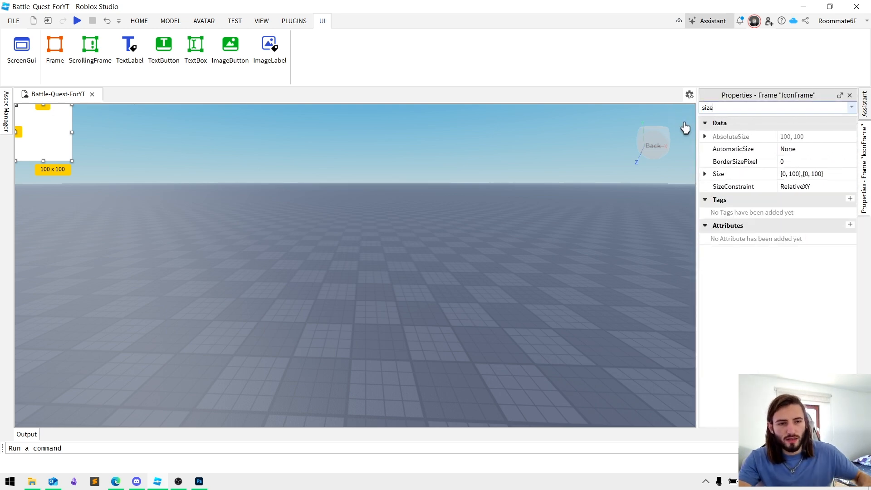
{"action": "key", "text": "BackSpace"}
{"action": "key", "text": "BackSpace"}
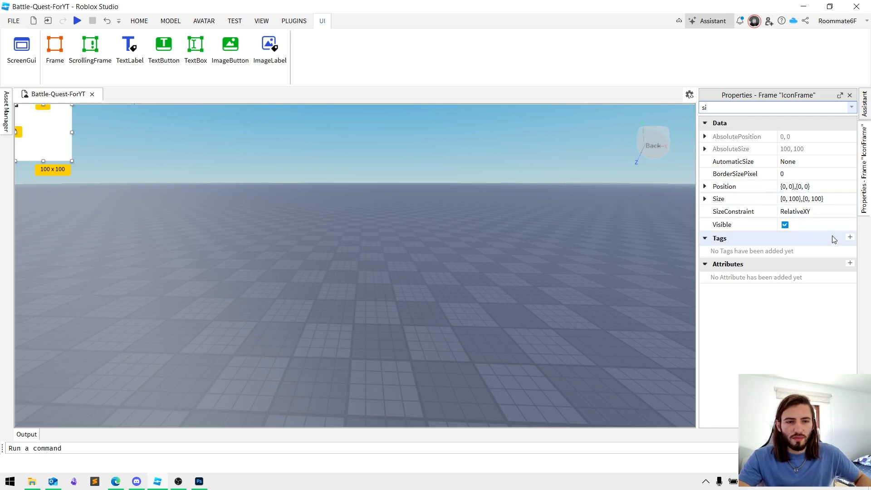
Set IconFrame's Size to {1, 0},{0, 100} so it spans the full screen width
{"action": "double_click", "coordinate": [795, 200]}
{"action": "type", "text": "0"}
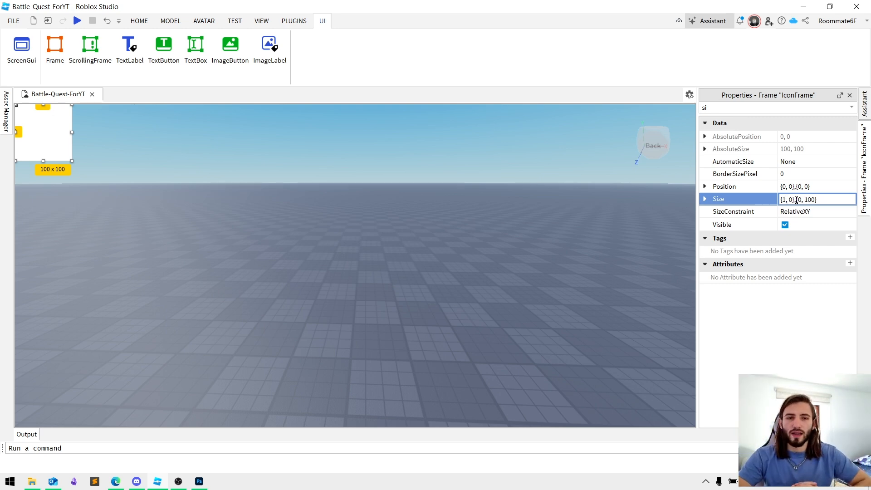
{"action": "key", "text": "Return"}
Reduce IconFrame's horizontal size scale to 0.5, giving a Size of {0.5, 0},{0, 100}
{"action": "left_click", "coordinate": [789, 200]}
{"action": "left_click", "coordinate": [787, 200]}
{"action": "key", "text": "BackSpace"}
{"action": "type", "text": "0.5"}
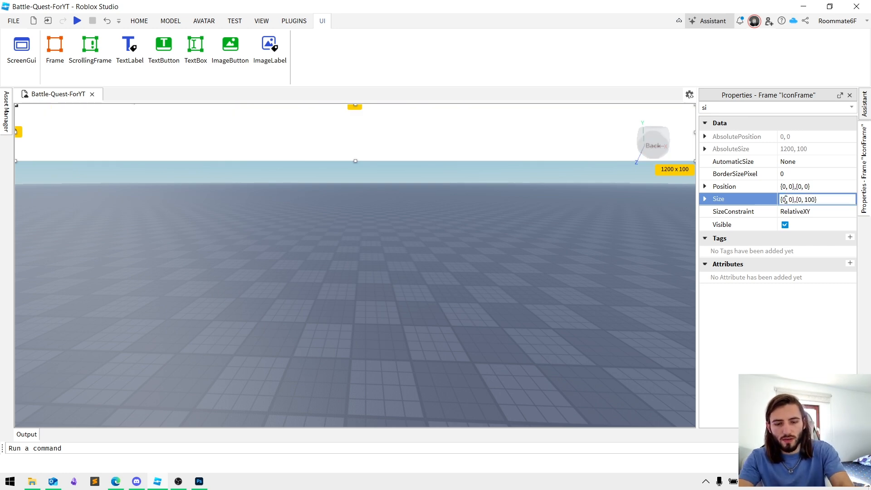
{"action": "key", "text": "Return"}
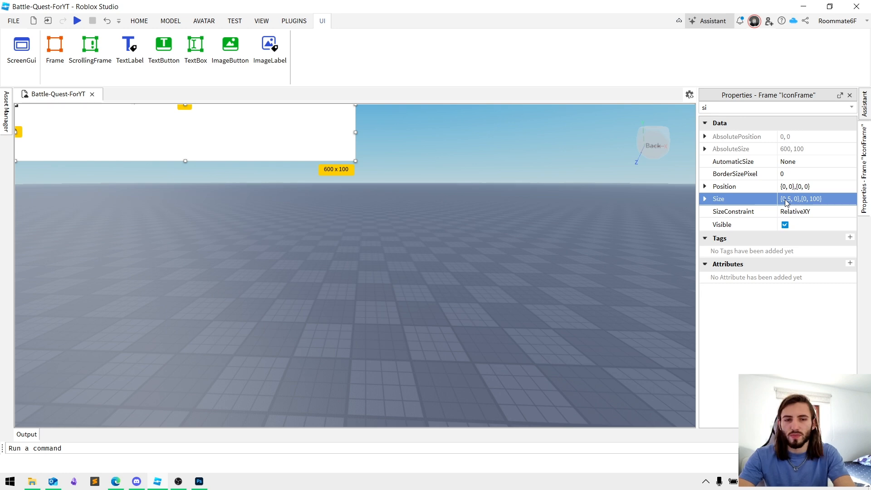
Dock the Properties panel beneath the Explorer and widen both panels to test how the half-width frame scales
{"action": "left_click", "coordinate": [787, 201]}
{"action": "left_click", "coordinate": [791, 199]}
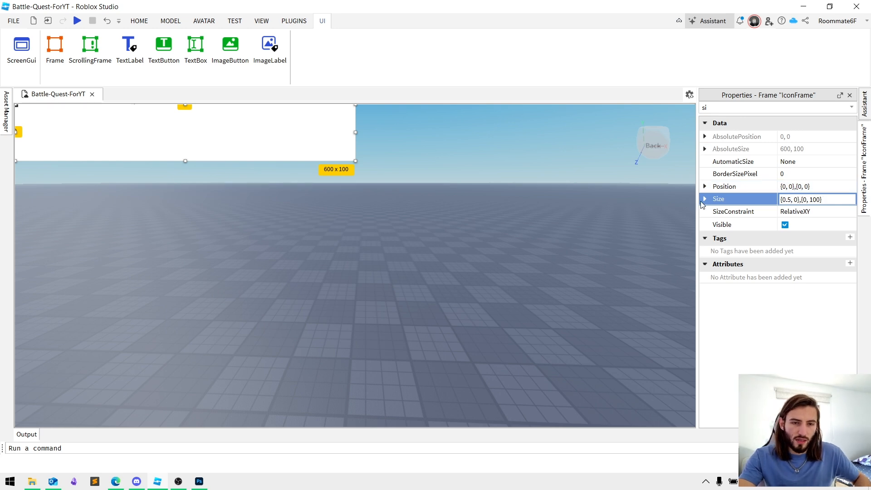
{"action": "left_click_drag", "start_coordinate": [697, 204], "coordinate": [610, 207]}
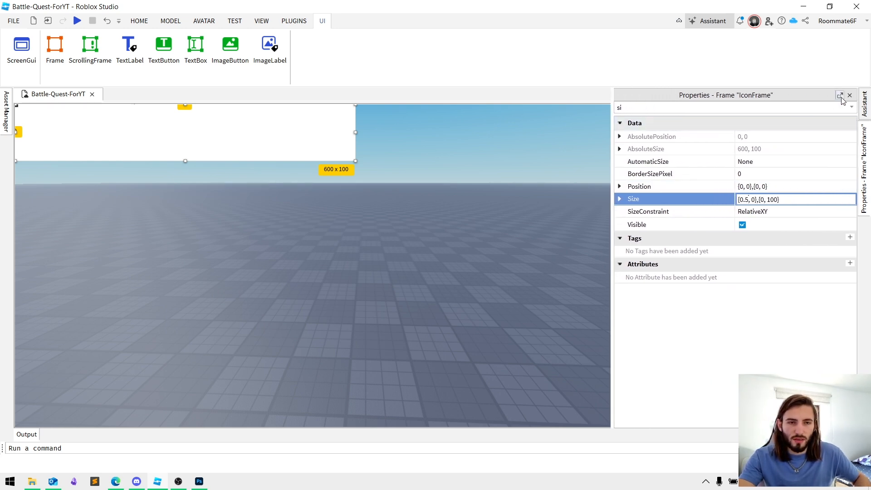
{"action": "left_click", "coordinate": [840, 95]}
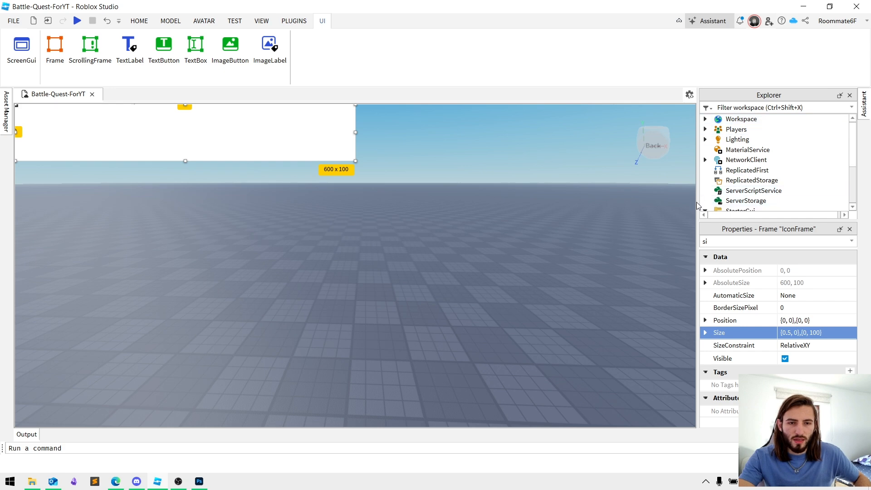
{"action": "left_click_drag", "start_coordinate": [700, 206], "coordinate": [490, 209]}
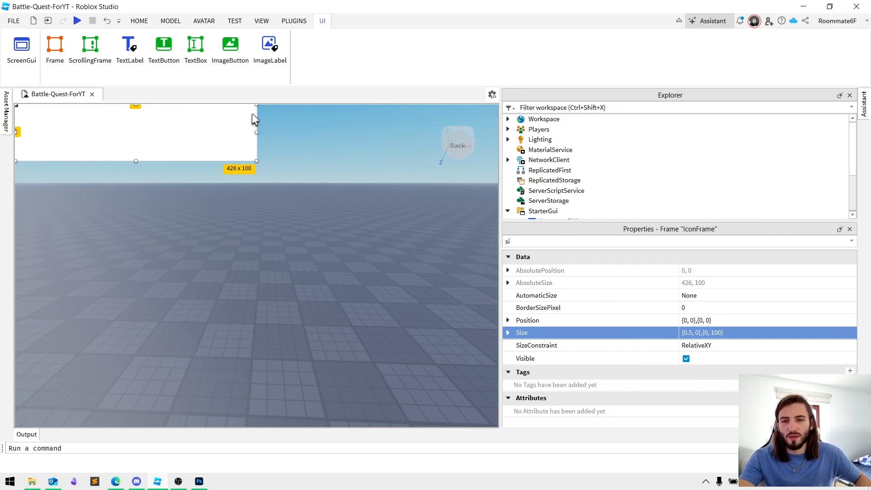
Switch IconFrame's width to a fixed pixel offset by setting its Size to {0, 100},{0, 100}
{"action": "left_click", "coordinate": [694, 334]}
{"action": "left_click", "coordinate": [699, 334]}
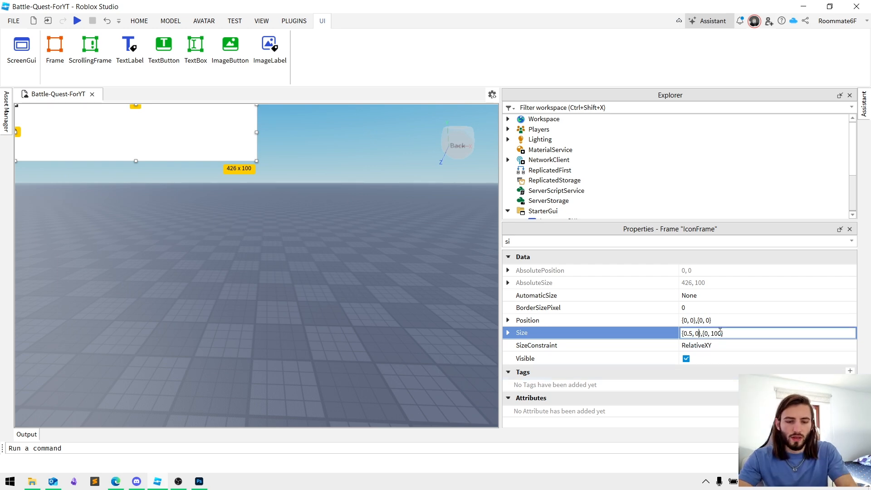
{"action": "key", "text": "BackSpace"}
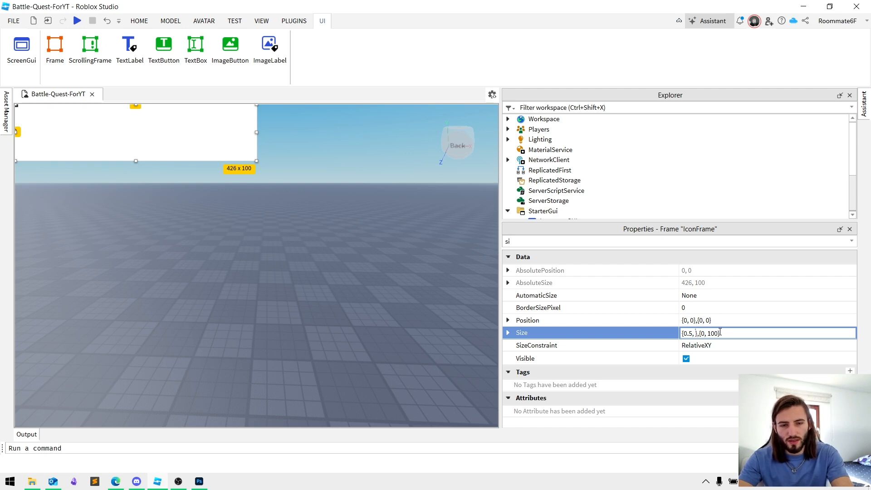
{"action": "type", "text": "100"}
{"action": "key", "text": "Left"}
{"action": "key", "text": "Left"}
{"action": "key", "text": "Left"}
{"action": "key", "text": "BackSpace"}
{"action": "key", "text": "BackSpace"}
{"action": "key", "text": "Return"}
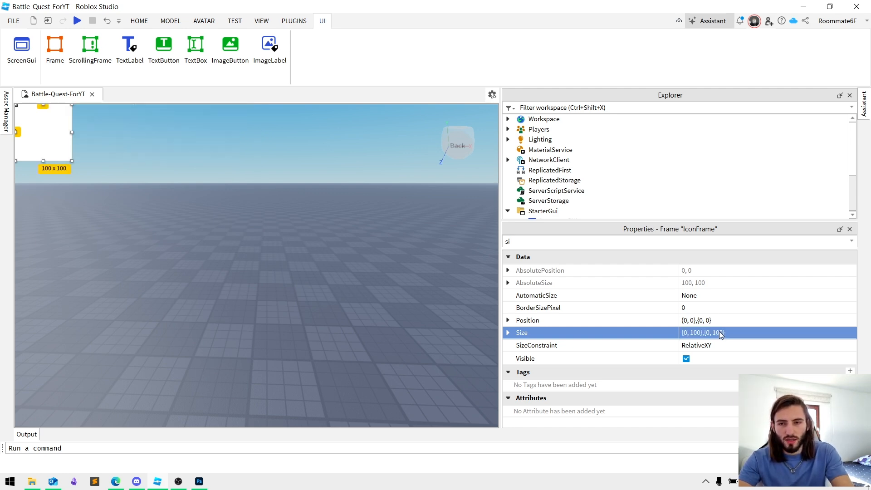
Narrow the side panels and set IconFrame's Size to {1, 0},{0.1, 0} so both dimensions use scale
{"action": "left_click_drag", "start_coordinate": [499, 219], "coordinate": [614, 272]}
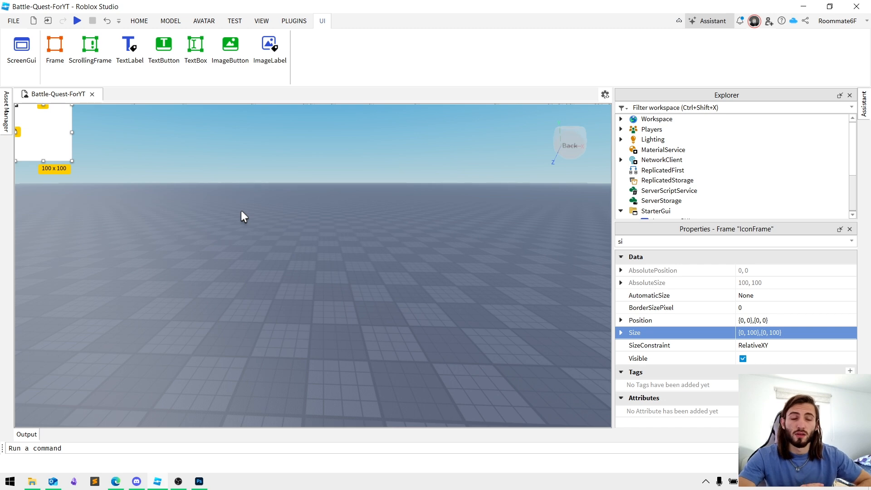
{"action": "double_click", "coordinate": [752, 334]}
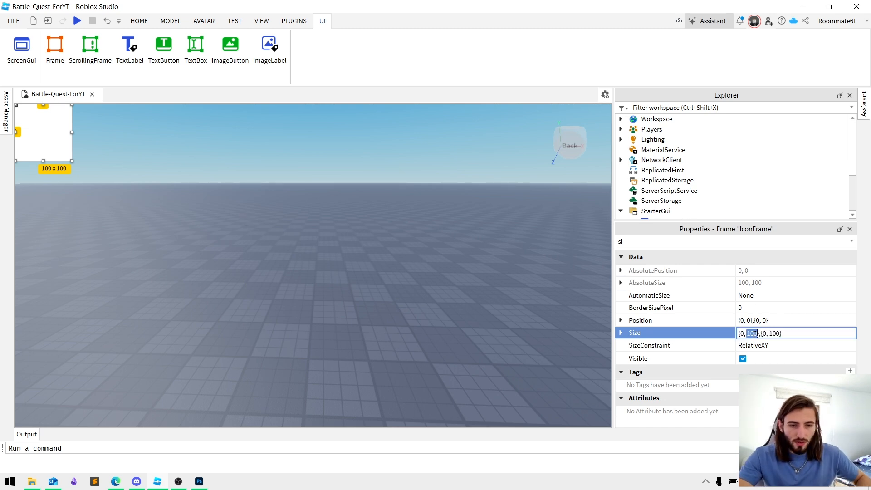
{"action": "type", "text": "0"}
{"action": "key", "text": "Left"}
{"action": "key", "text": "Left"}
{"action": "key", "text": "Left"}
{"action": "key", "text": "BackSpace"}
{"action": "type", "text": "1"}
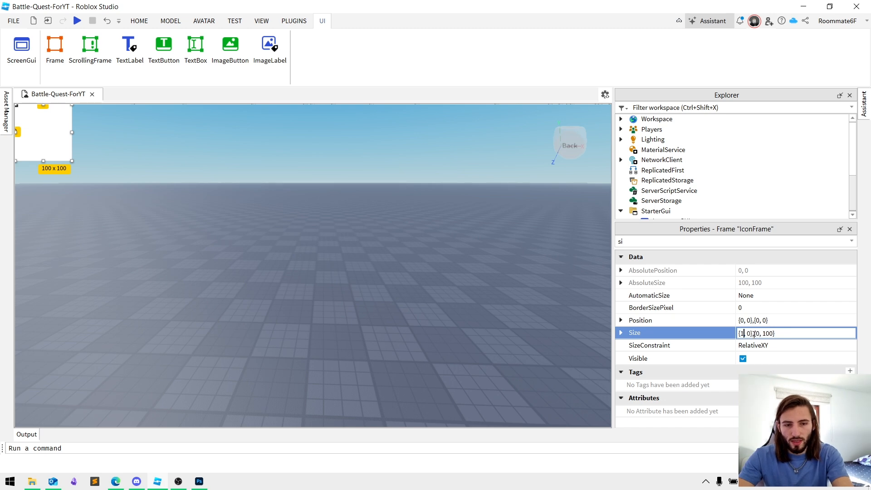
{"action": "key", "text": "Return"}
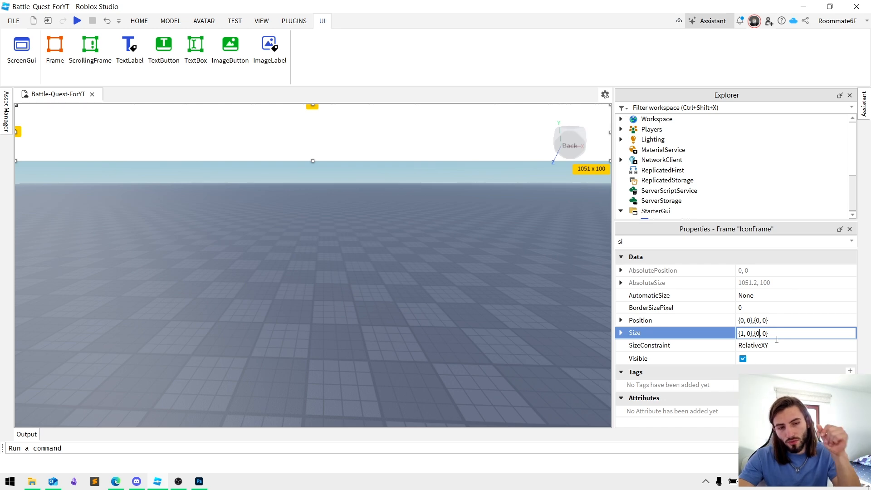
{"action": "type", "text": ".1"}
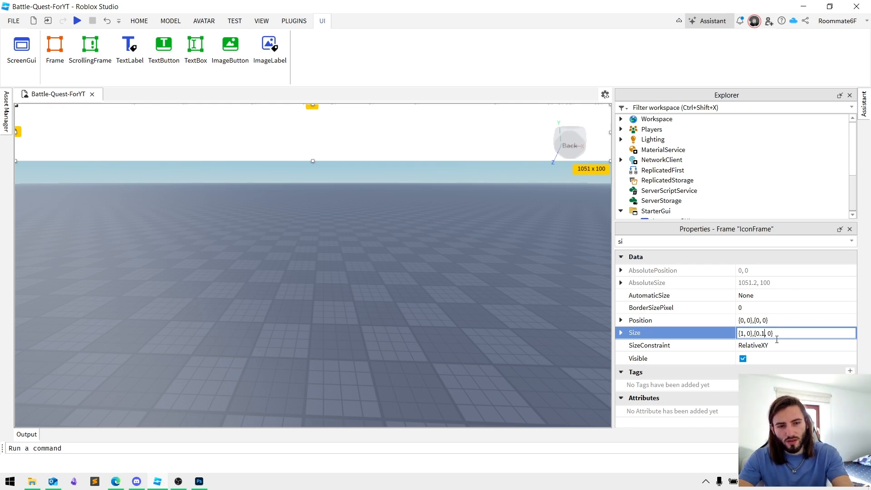
{"action": "key", "text": "Return"}
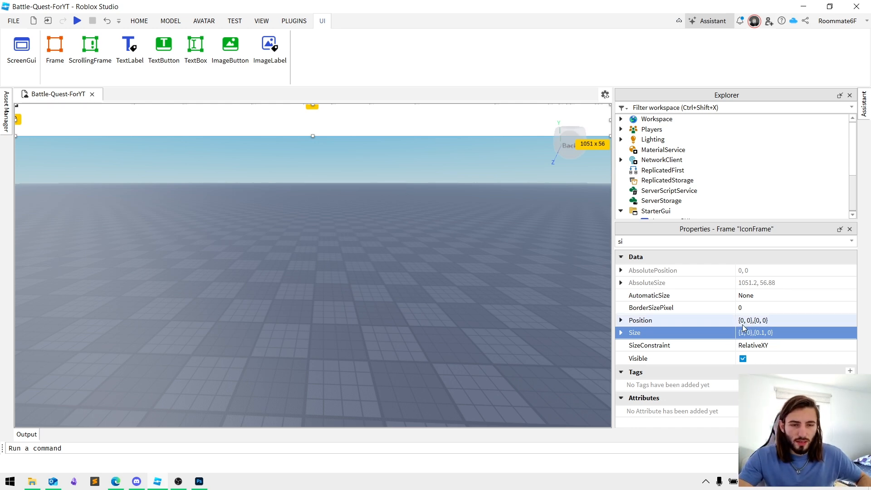
Offset IconFrame horizontally by 100 pixels by setting its Position to {0, 100},{0, 0}
{"action": "left_click", "coordinate": [760, 320]}
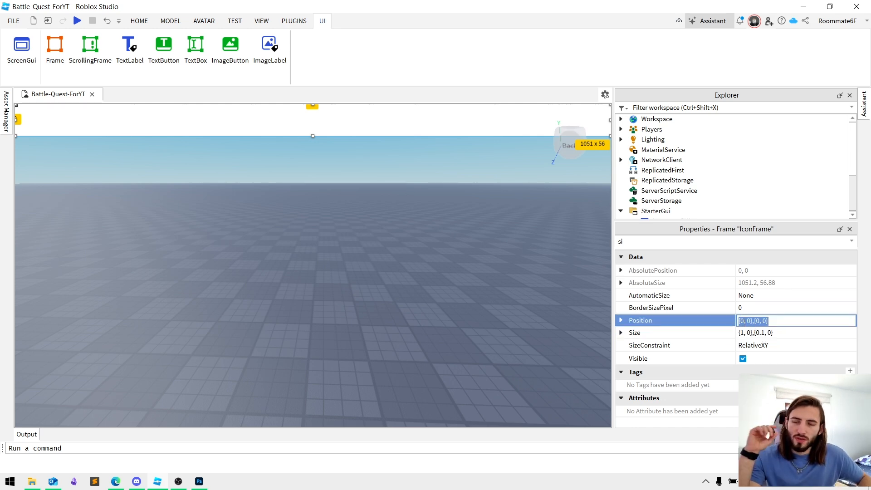
{"action": "left_click", "coordinate": [745, 321]}
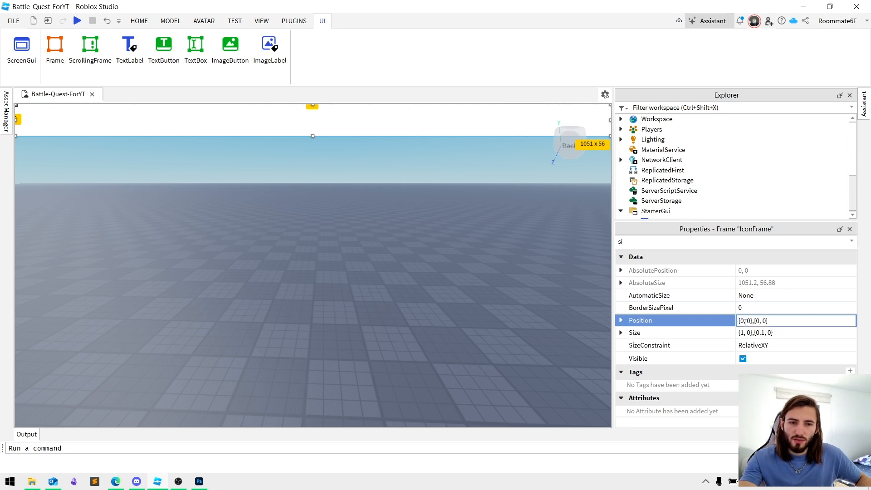
{"action": "left_click_drag", "start_coordinate": [751, 321], "coordinate": [741, 321]}
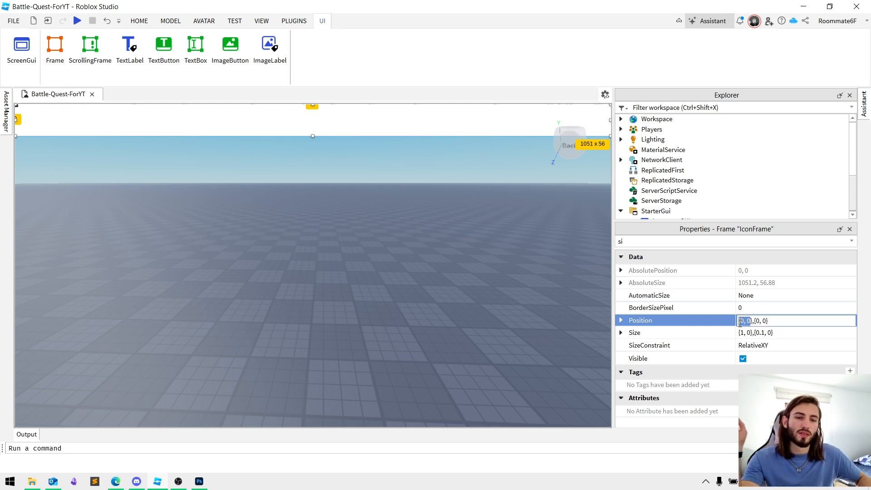
{"action": "left_click", "coordinate": [755, 320]}
{"action": "type", "text": "10"}
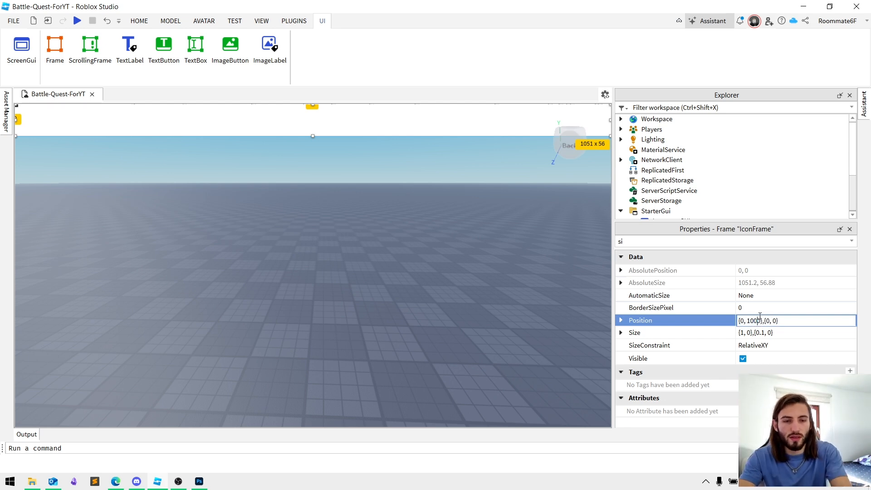
{"action": "key", "text": "Return"}
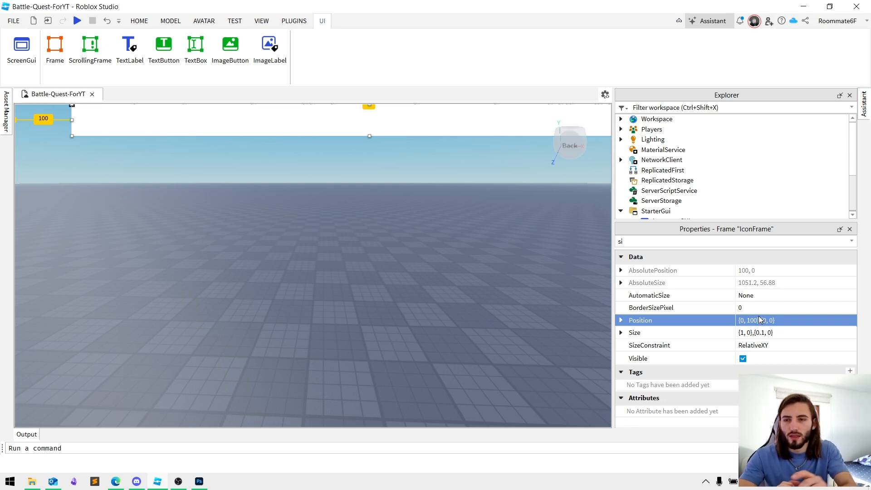
Set IconFrame's Position to {0.5, 0},{0, 0} and widen the side panels to test how the scaled position adapts
{"action": "double_click", "coordinate": [757, 322]}
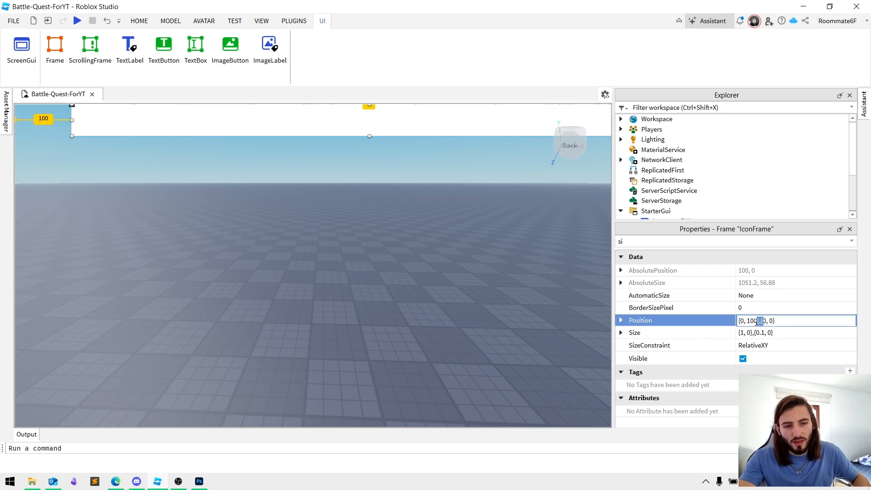
{"action": "double_click", "coordinate": [752, 321]}
{"action": "type", "text": "0"}
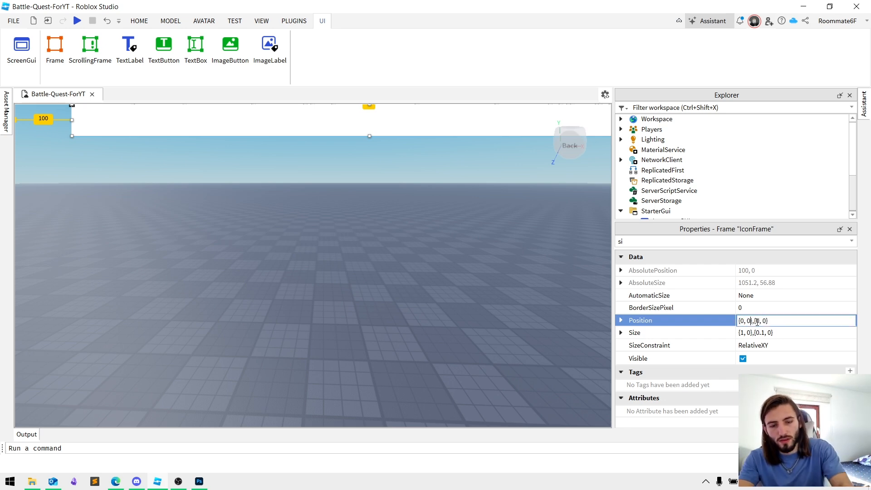
{"action": "type", "text": ".5"}
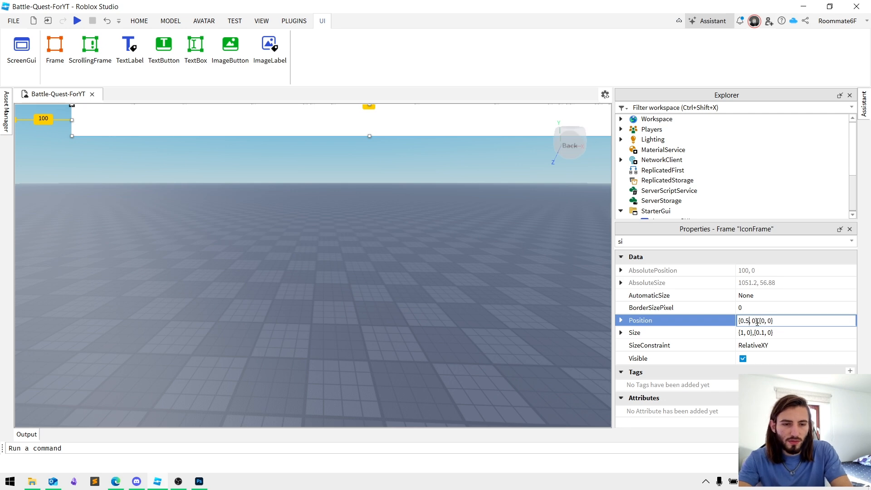
{"action": "key", "text": "Return"}
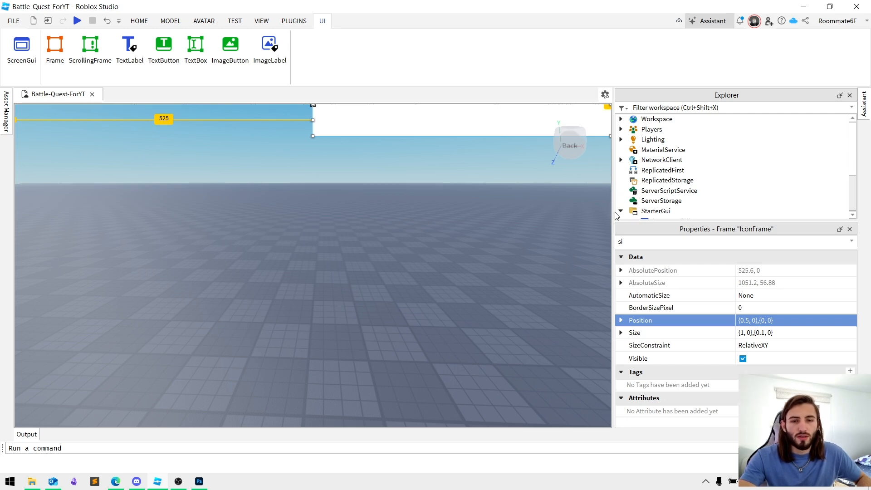
{"action": "left_click_drag", "start_coordinate": [614, 209], "coordinate": [483, 306]}
Switch IconFrame's Position back to a pixel offset of {0, 100},{0, 0} and widen the side panels further to compare
{"action": "left_click", "coordinate": [688, 321]}
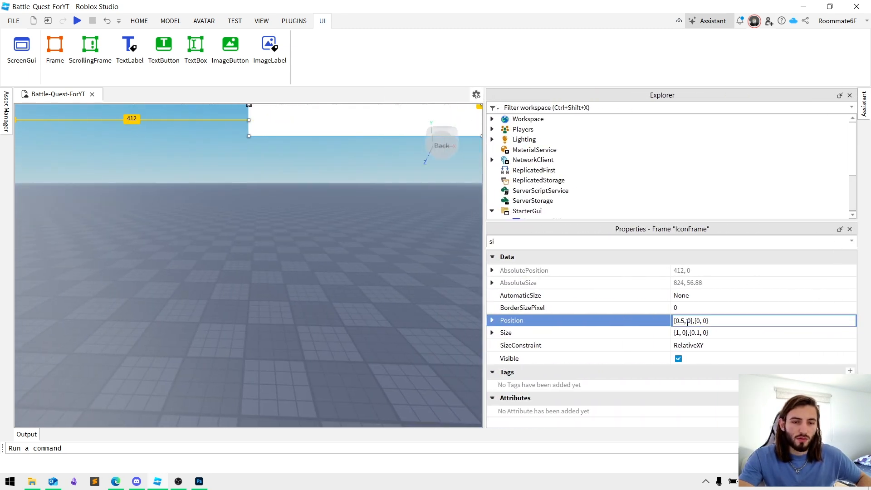
{"action": "type", "text": "10"}
{"action": "key", "text": "Left"}
{"action": "key", "text": "Left"}
{"action": "key", "text": "Left"}
{"action": "key", "text": "BackSpace"}
{"action": "key", "text": "BackSpace"}
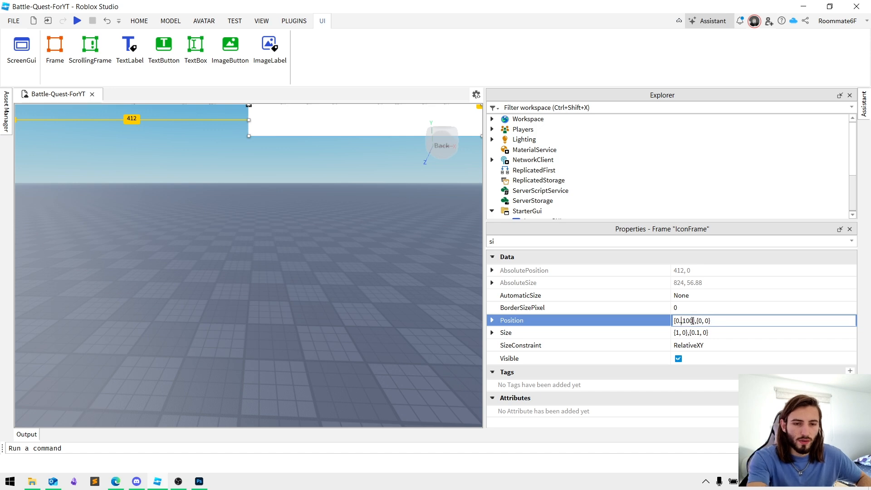
{"action": "key", "text": "Return"}
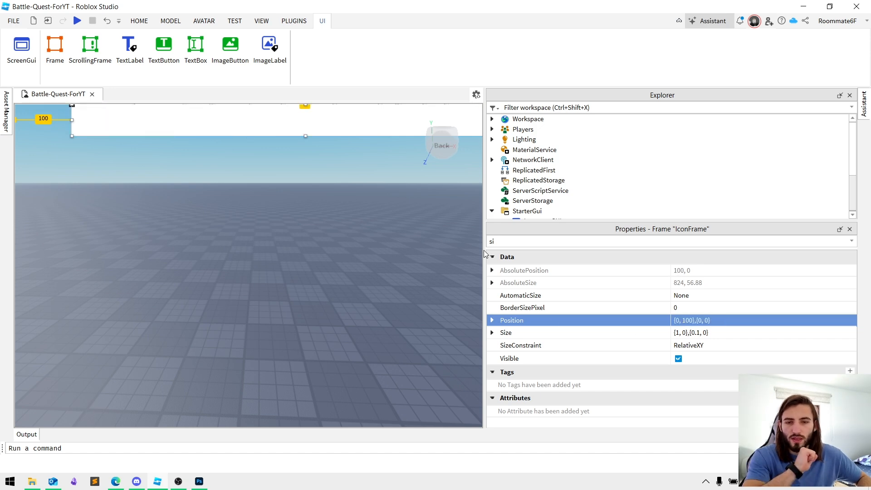
{"action": "left_click_drag", "start_coordinate": [487, 253], "coordinate": [439, 272]}
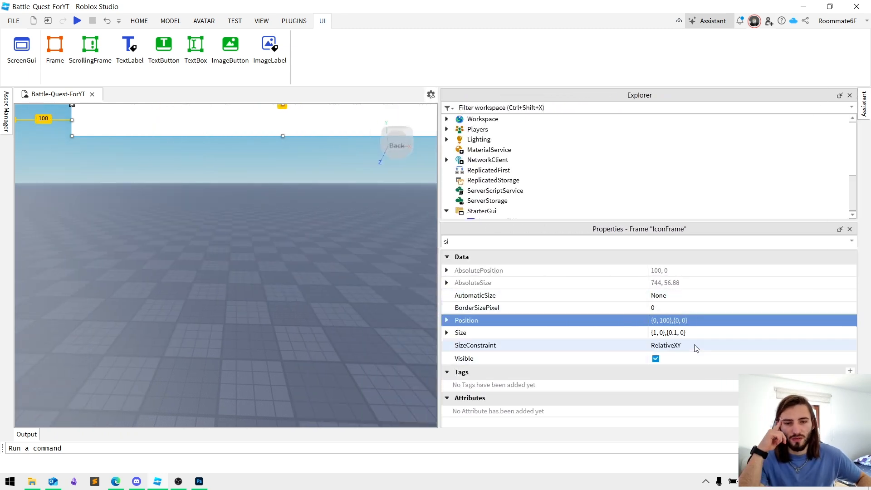
Reset IconFrame's horizontal position offset to 0
{"action": "double_click", "coordinate": [664, 320]}
{"action": "type", "text": "0"}
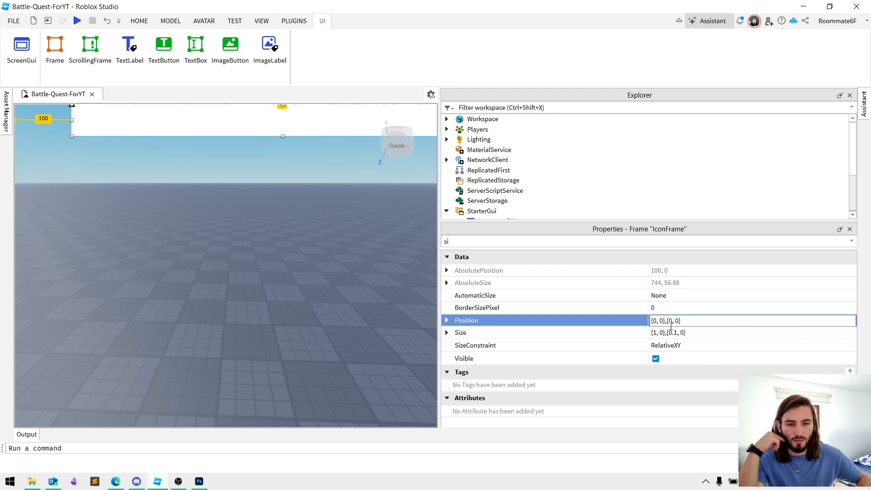
{"action": "key", "text": "Return"}
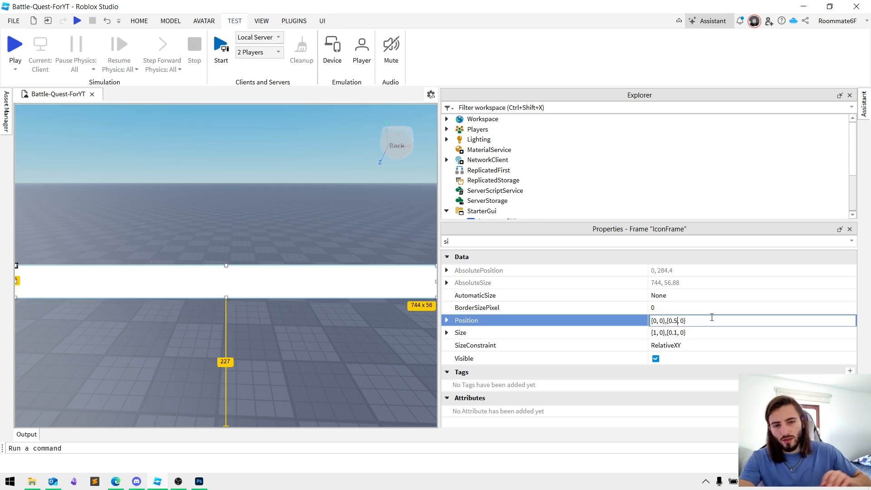
Set IconFrame's vertical position scale to 1, giving a Position of {0, 0},{1, 0}
{"action": "key", "text": "BackSpace"}
{"action": "key", "text": "BackSpace"}
{"action": "key", "text": "BackSpace"}
{"action": "type", "text": "1"}
{"action": "key", "text": "Return"}
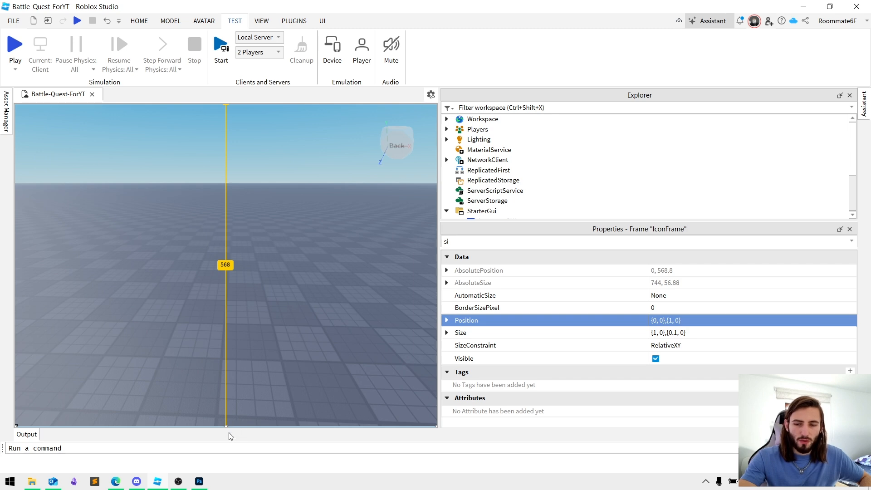
Set IconFrame's Position to {0, 0},{0.9, 0} and briefly preview it on the emulated iPhone 14 Pro
{"action": "left_click", "coordinate": [672, 320]}
{"action": "key", "text": "BackSpace"}
{"action": "type", "text": "0.9"}
{"action": "key", "text": "Return"}
{"action": "left_click", "coordinate": [333, 47]}
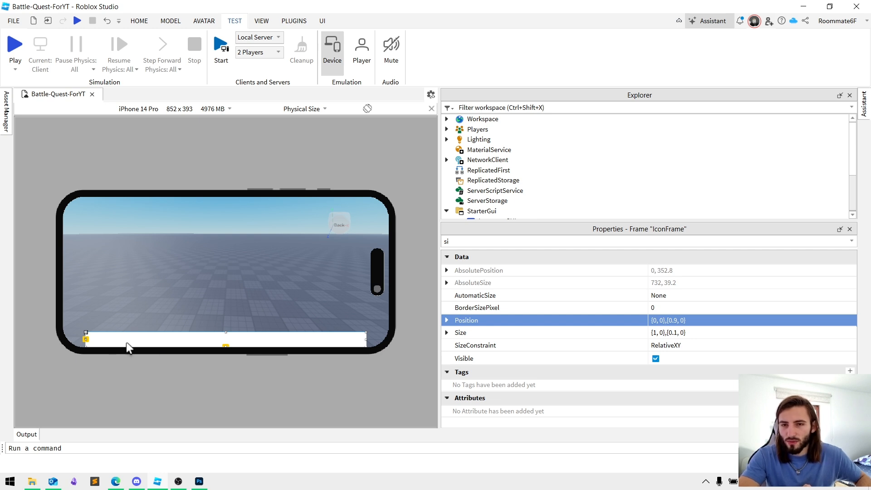
{"action": "left_click", "coordinate": [332, 47]}
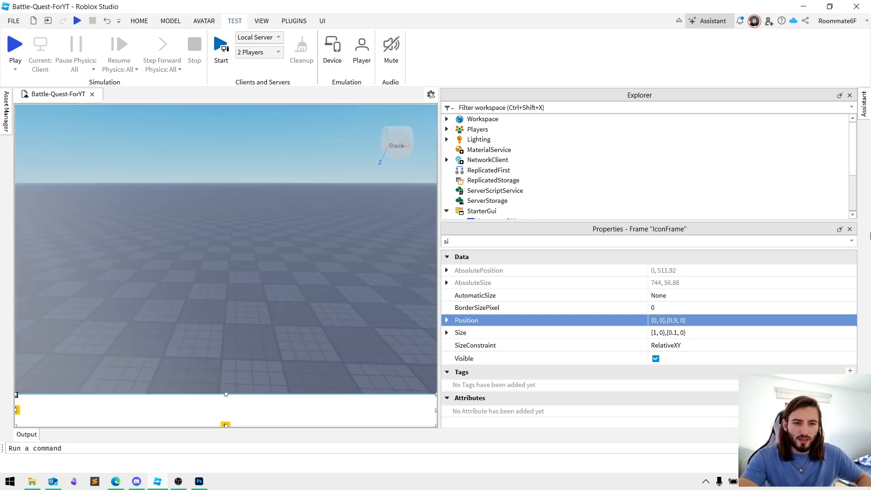
Collapse the Properties panel to the side, filter IconFrame's properties by "back" and set BackgroundTransparency to 1
{"action": "left_click", "coordinate": [840, 229]}
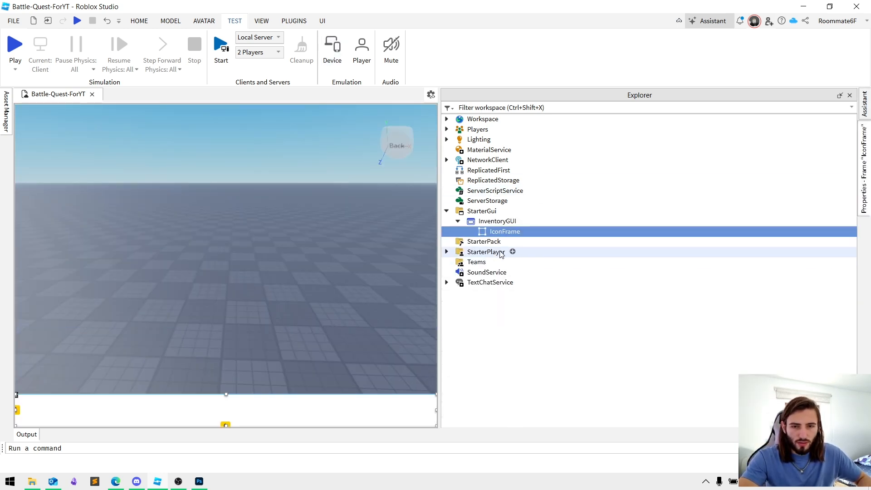
{"action": "left_click", "coordinate": [853, 200]}
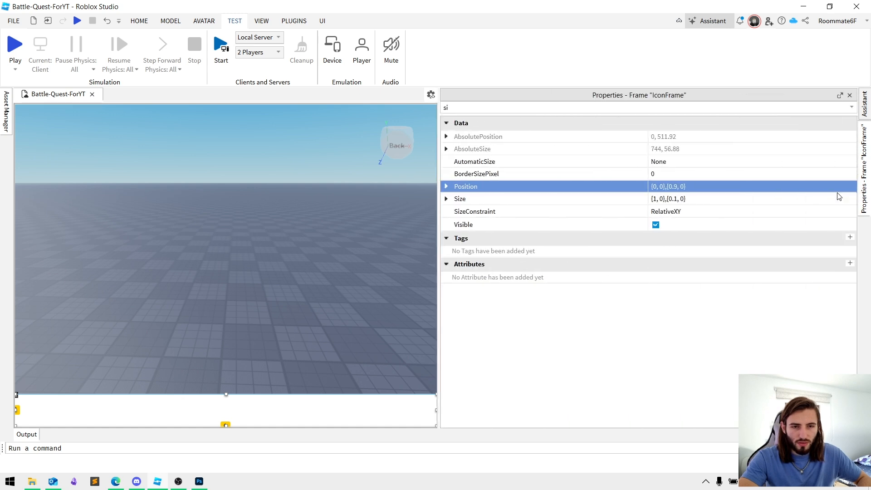
{"action": "left_click", "coordinate": [476, 107]}
{"action": "type", "text": "si"}
{"action": "key", "text": "BackSpace"}
{"action": "key", "text": "BackSpace"}
{"action": "type", "text": "back"}
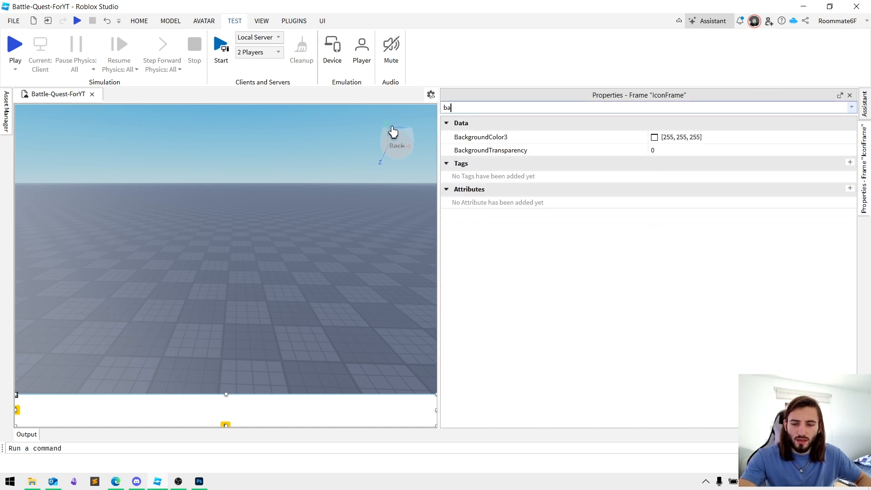
{"action": "left_click", "coordinate": [653, 150]}
{"action": "type", "text": "1"}
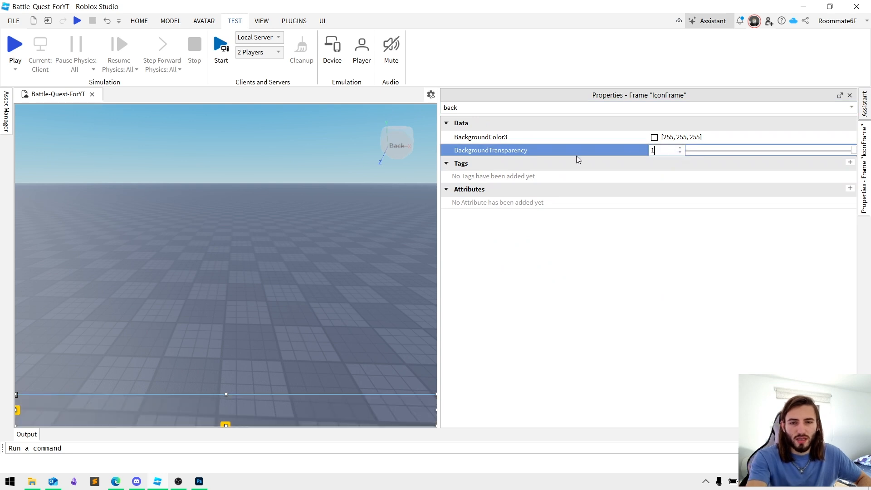
{"action": "key", "text": "Return"}
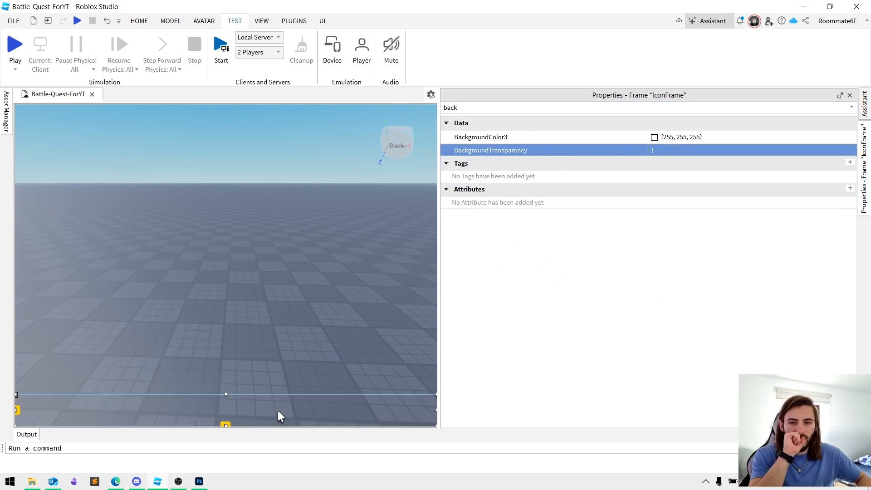
Return to the Explorer, enlarge the viewport and add a UIListLayout inside IconFrame
{"action": "left_click", "coordinate": [861, 159]}
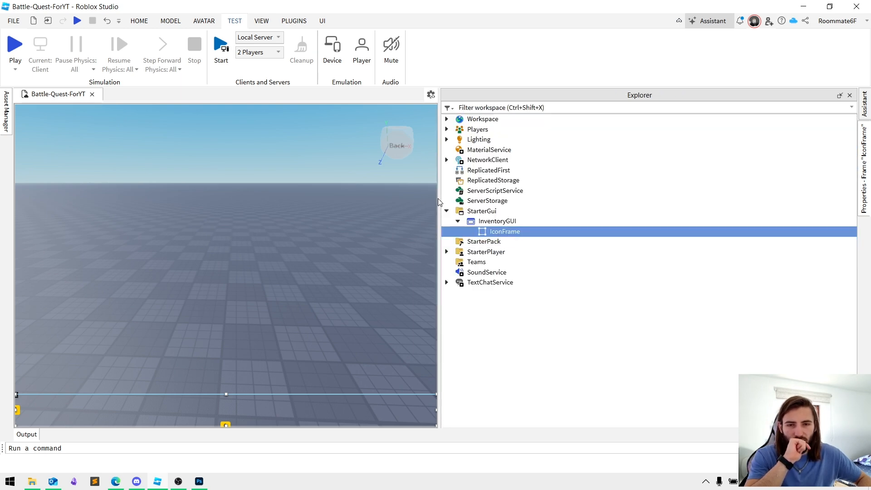
{"action": "left_click_drag", "start_coordinate": [439, 199], "coordinate": [551, 200]}
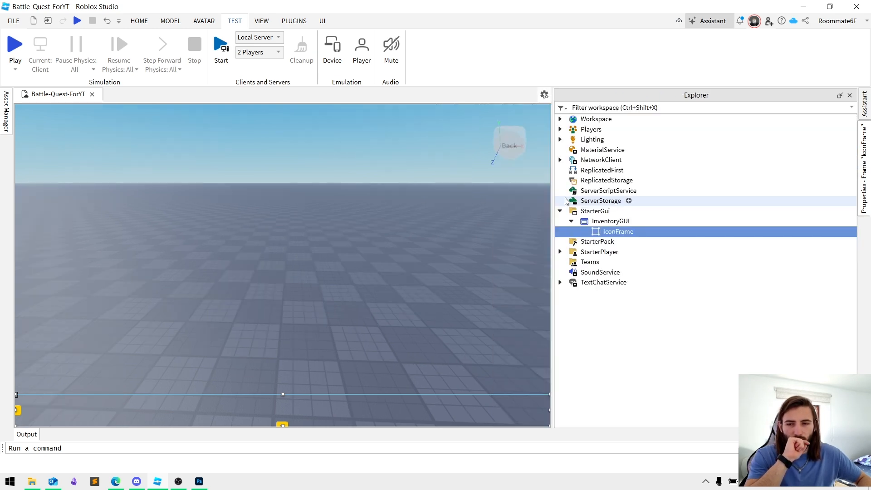
{"action": "left_click", "coordinate": [641, 231]}
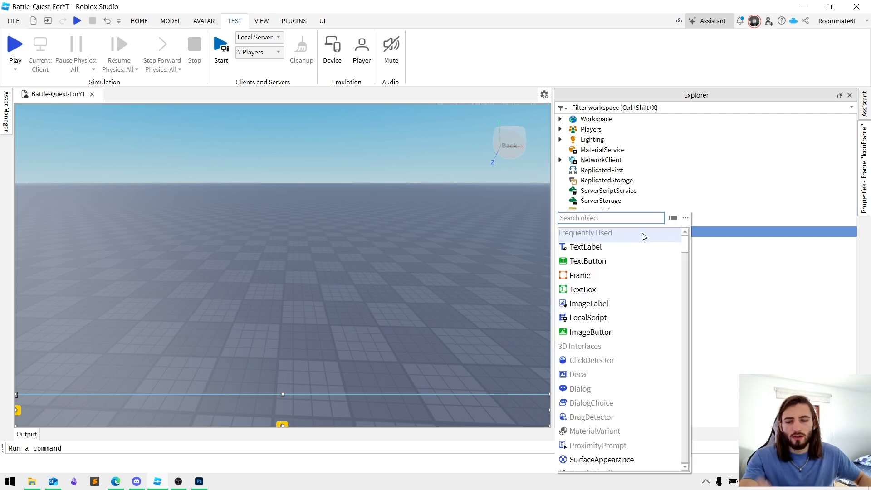
{"action": "type", "text": "ui"}
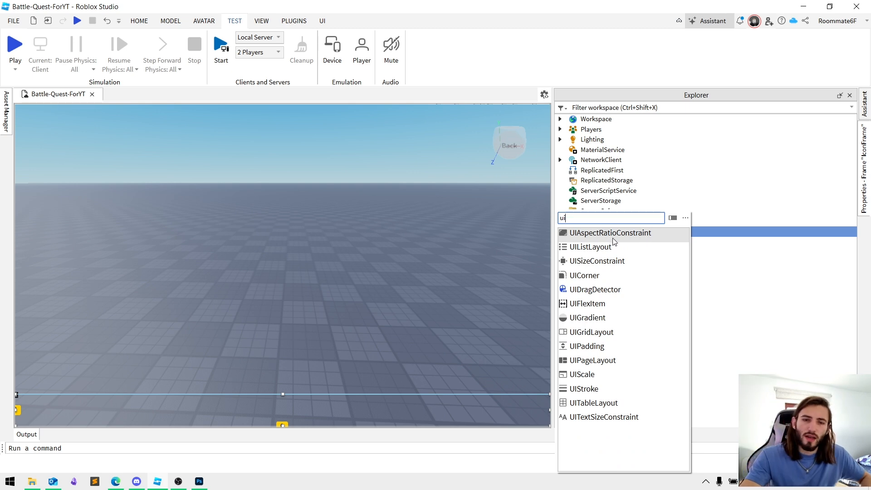
{"action": "left_click", "coordinate": [594, 247]}
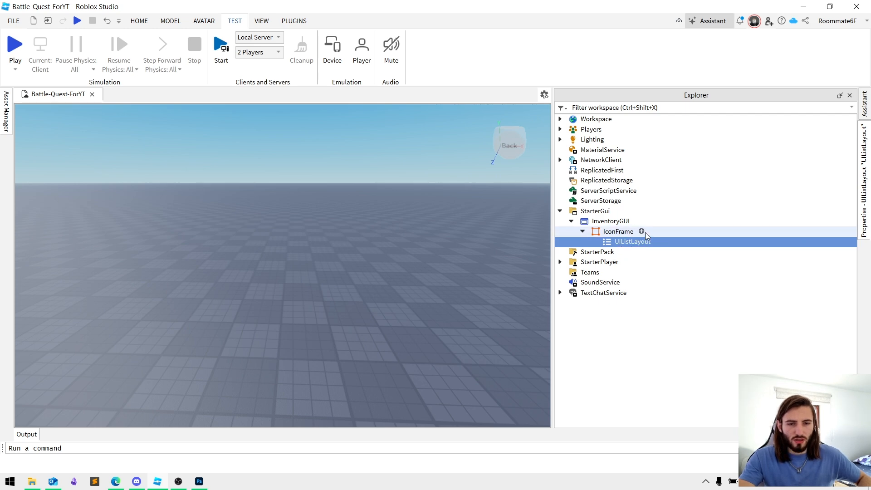
Insert an ImageButton inside IconFrame and filter its properties by "size"
{"action": "left_click", "coordinate": [641, 231]}
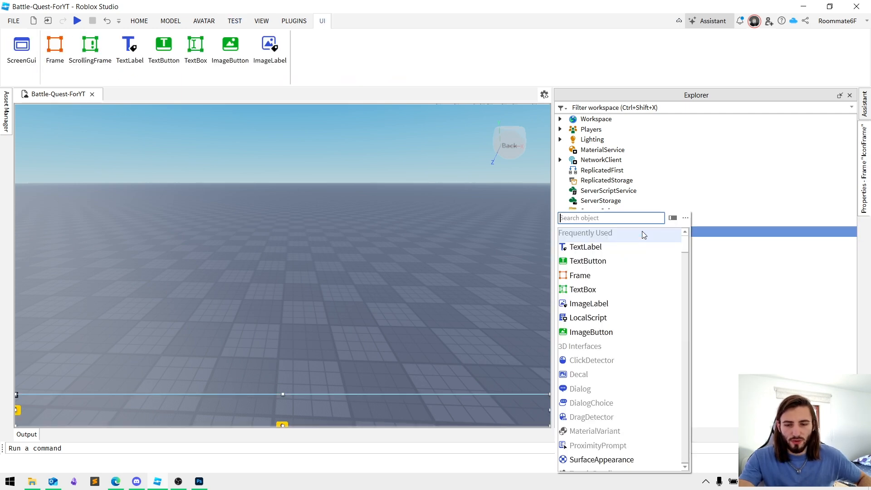
{"action": "type", "text": "image"}
{"action": "left_click", "coordinate": [594, 236]}
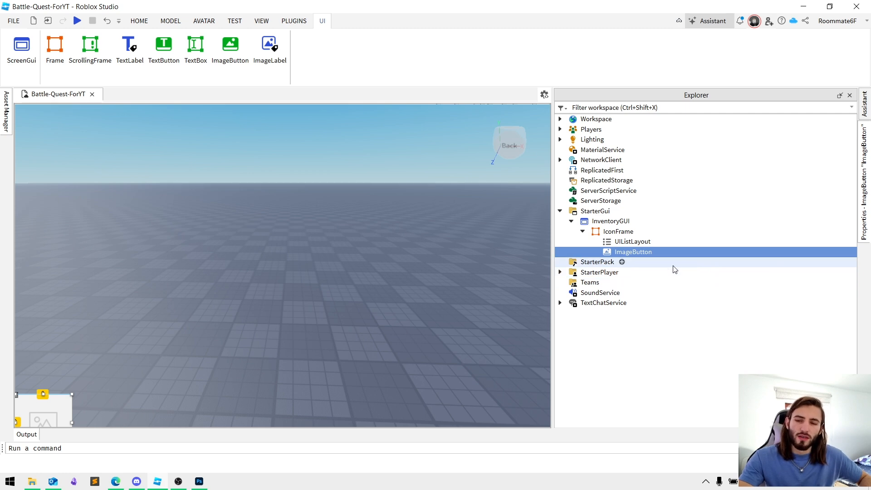
{"action": "left_click", "coordinate": [864, 190]}
{"action": "key", "text": "ctrl+a"}
{"action": "type", "text": "si"}
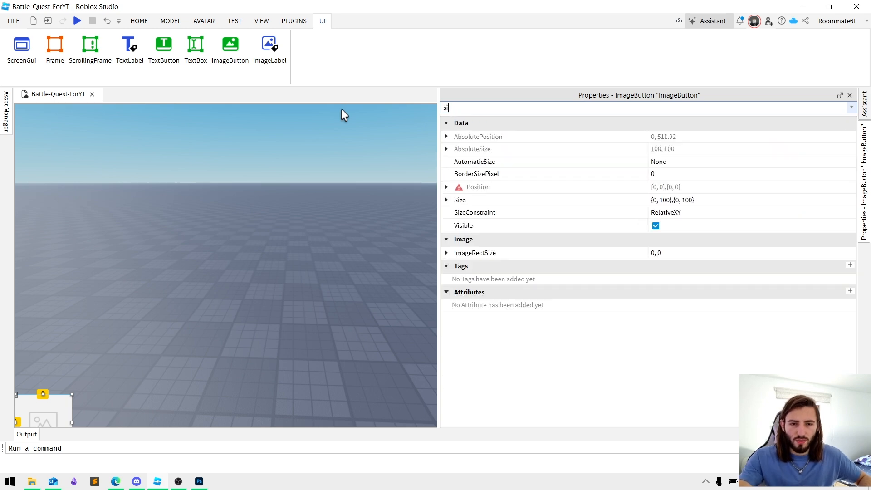
{"action": "type", "text": "ze"}
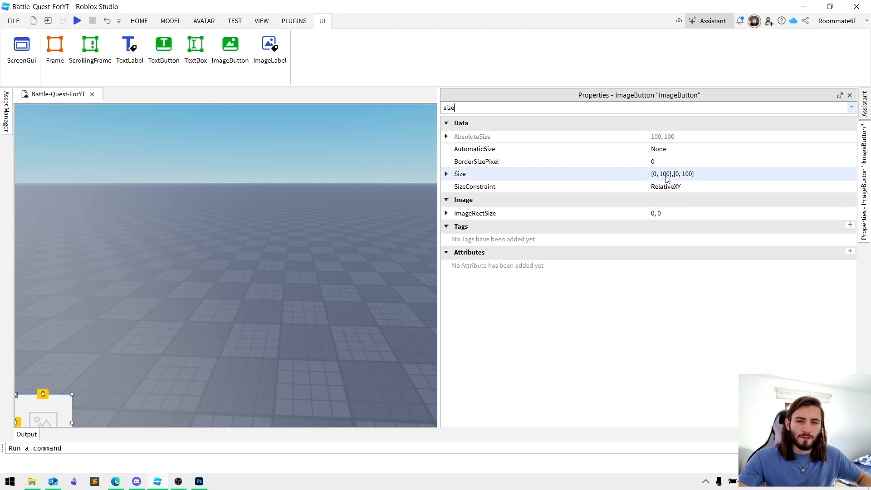
{"action": "left_click", "coordinate": [865, 157]}
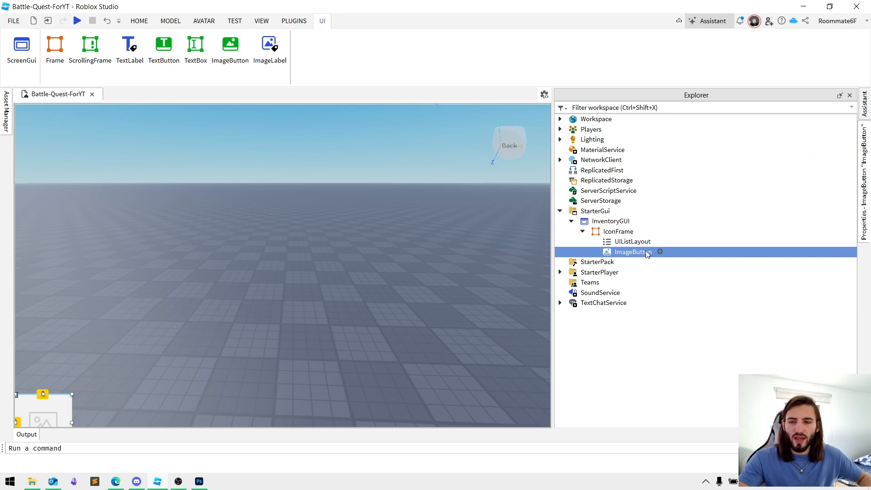
Clear the property filter for UIListLayout and set its HorizontalAlignment to Center
{"action": "left_click", "coordinate": [612, 233]}
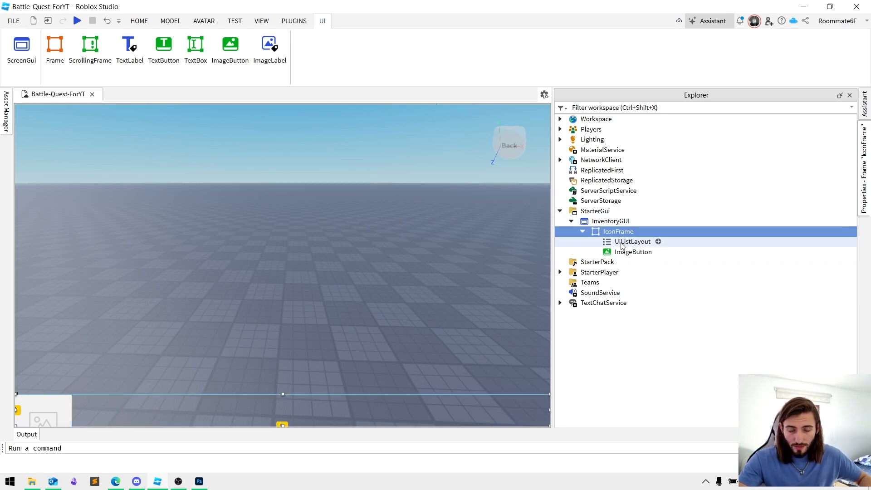
{"action": "left_click", "coordinate": [629, 244]}
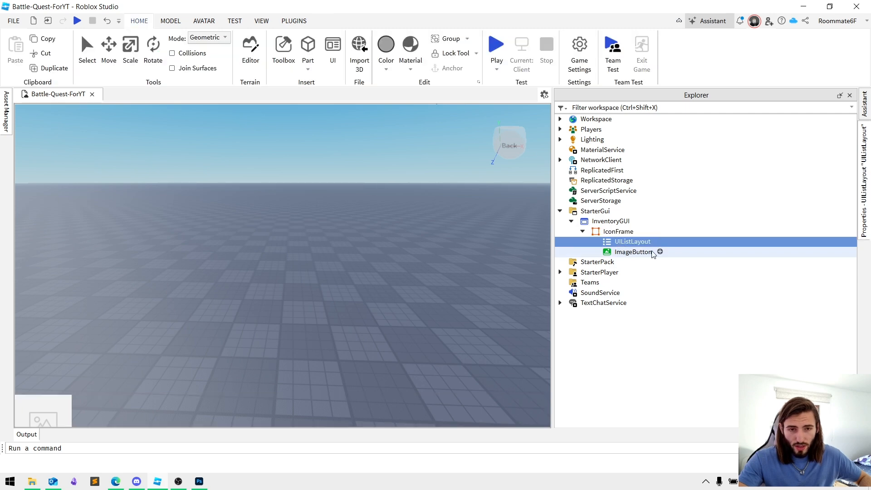
{"action": "left_click", "coordinate": [863, 217]}
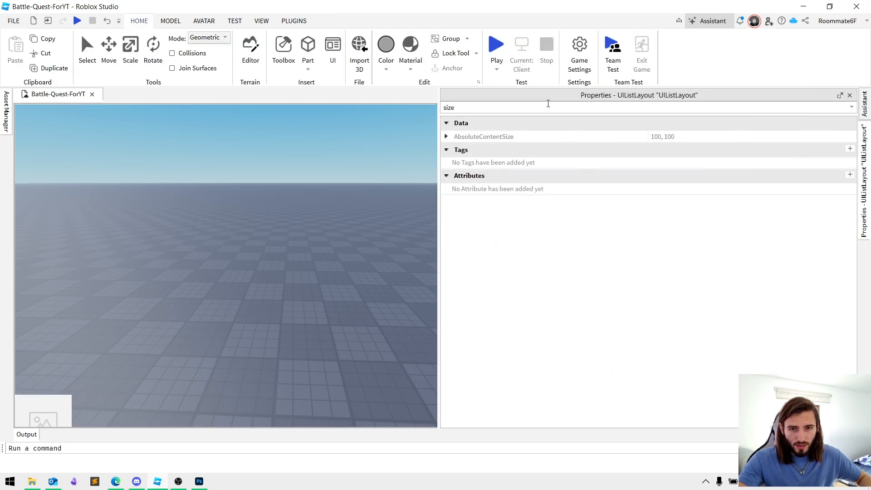
{"action": "double_click", "coordinate": [466, 111]}
{"action": "key", "text": "BackSpace"}
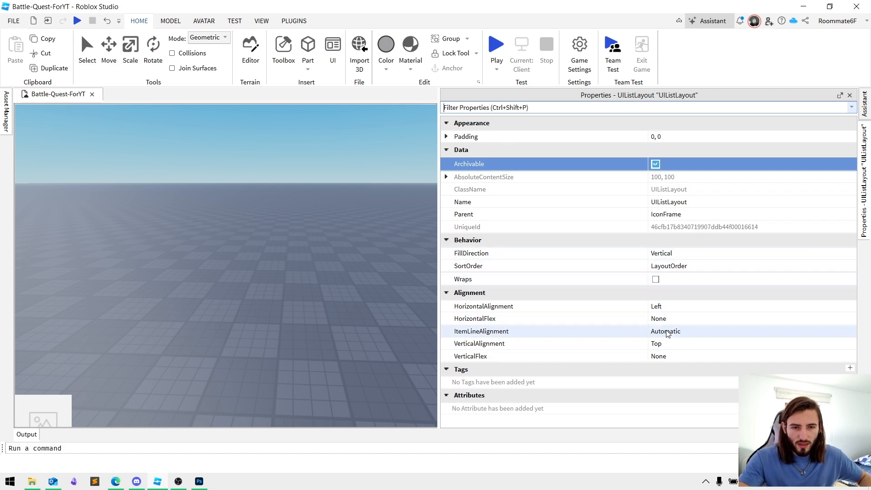
{"action": "left_click", "coordinate": [669, 312]}
{"action": "left_click", "coordinate": [668, 312]}
{"action": "left_click", "coordinate": [666, 319]}
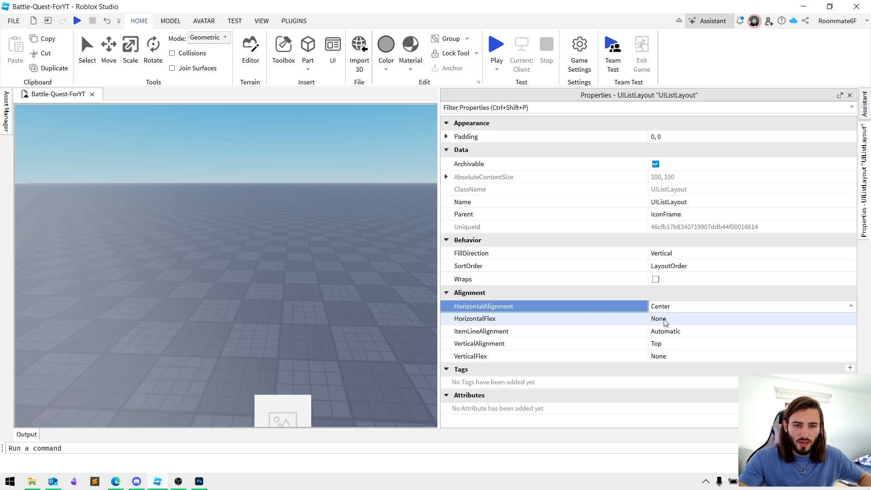
Set the UIListLayout's FillDirection to Horizontal
{"action": "left_click", "coordinate": [664, 252]}
{"action": "left_click", "coordinate": [679, 257]}
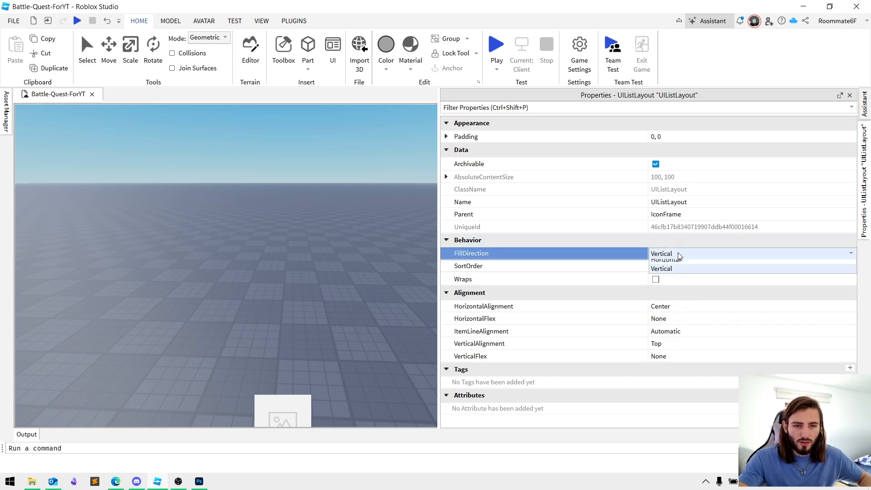
{"action": "left_click", "coordinate": [663, 262]}
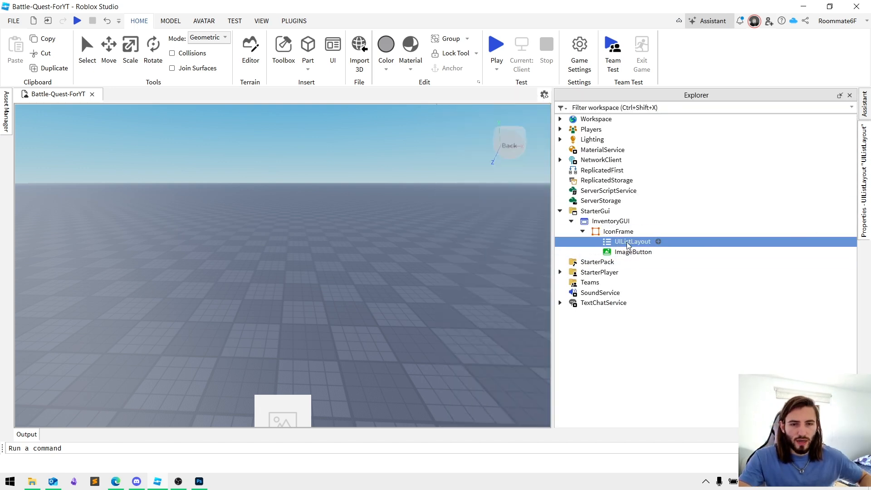
Filter the ImageButton's properties by "siz" and set its vertical size to scale 1 with offset 0, giving {0, 100},{1, 0}
{"action": "left_click", "coordinate": [625, 253]}
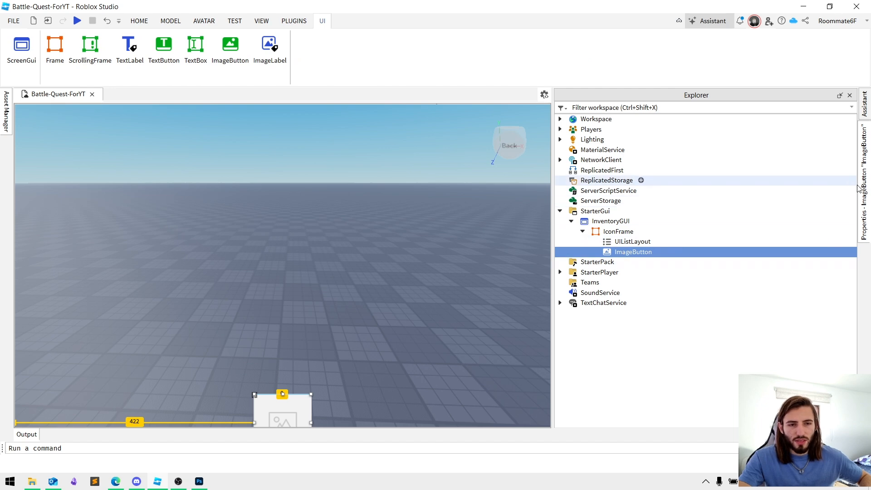
{"action": "mouse_move", "coordinate": [865, 195]}
{"action": "left_click", "coordinate": [569, 108]}
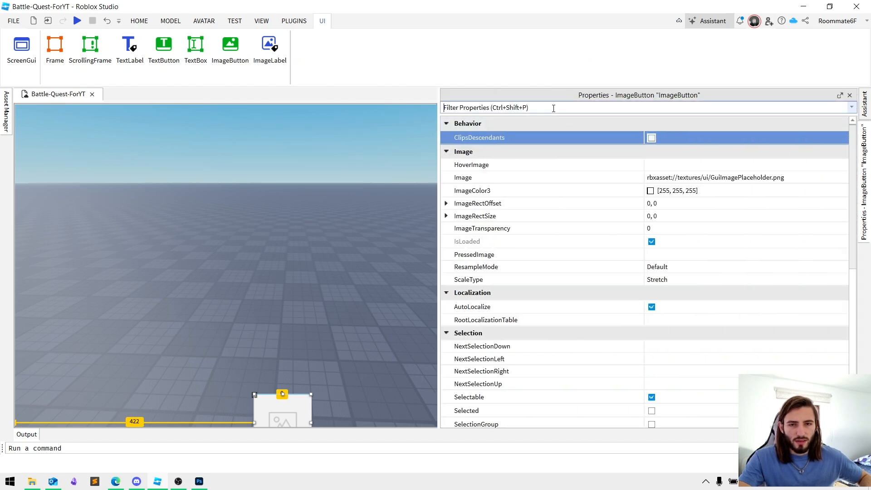
{"action": "type", "text": "siz"}
{"action": "left_click", "coordinate": [695, 175]}
{"action": "left_click_drag", "start_coordinate": [694, 175], "coordinate": [683, 175]}
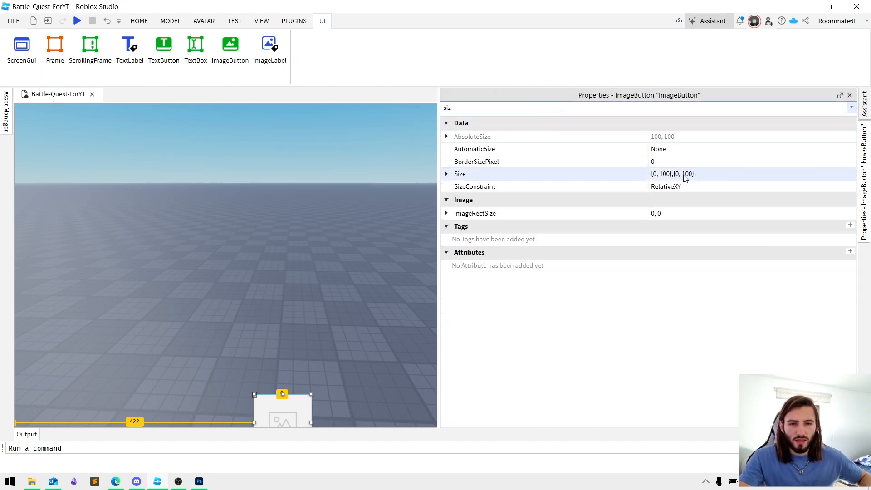
{"action": "type", "text": "0"}
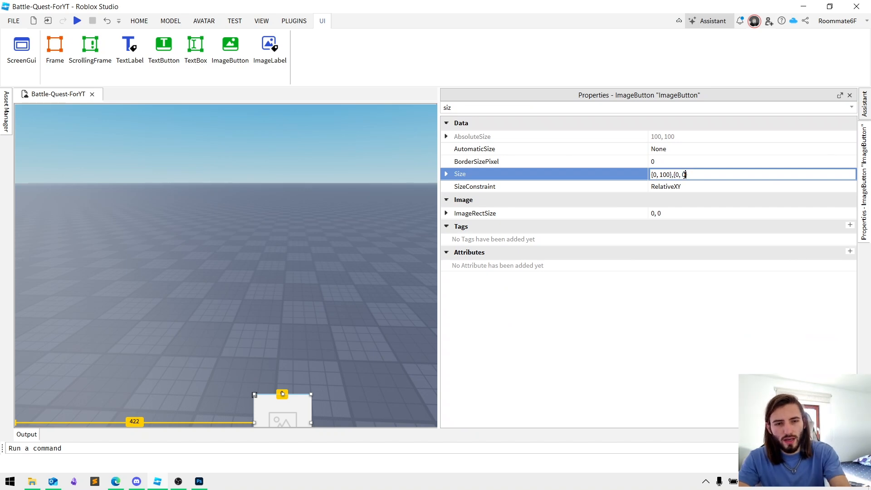
{"action": "key", "text": "Left"}
{"action": "key", "text": "BackSpace"}
{"action": "type", "text": "1"}
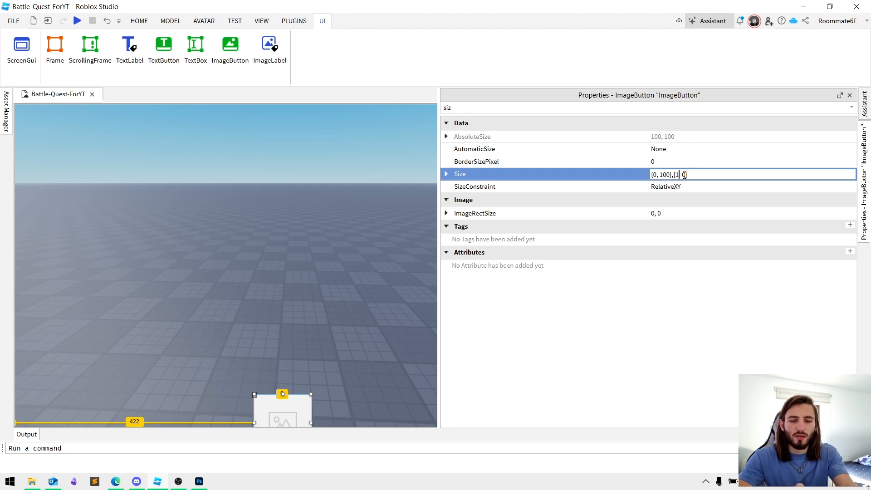
{"action": "key", "text": "Return"}
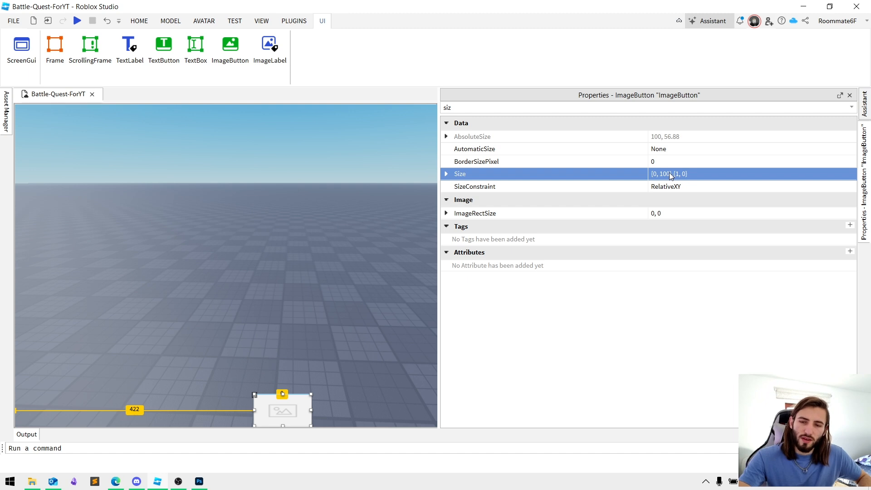
Set the ImageButton's horizontal size to scale 1 with offset 0, giving a Size of {1, 0},{1, 0}
{"action": "double_click", "coordinate": [665, 175]}
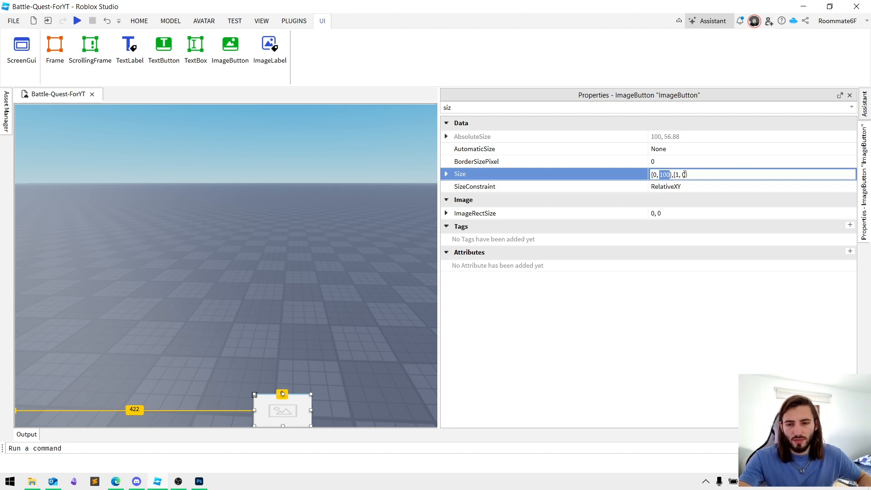
{"action": "type", "text": "0"}
{"action": "key", "text": "Left"}
{"action": "key", "text": "Left"}
{"action": "key", "text": "Left"}
{"action": "key", "text": "BackSpace"}
{"action": "type", "text": "1"}
{"action": "key", "text": "Return"}
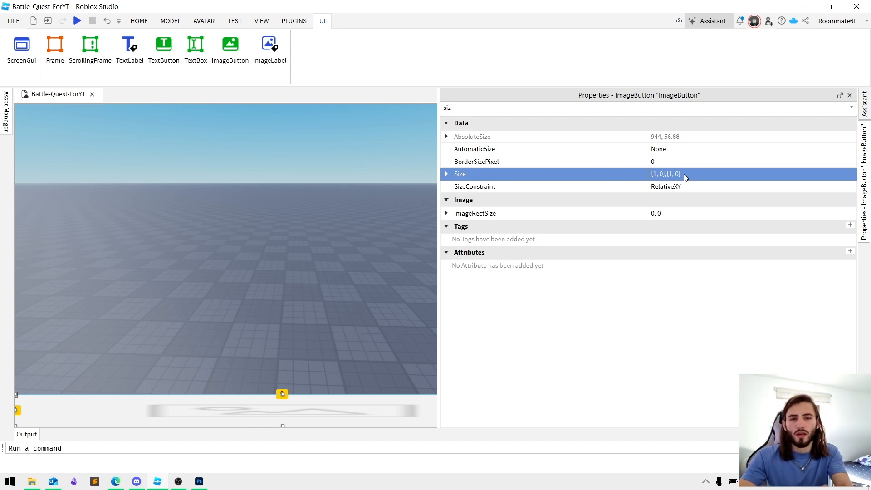
Set the ImageButton's horizontal size scale to 0, giving a Size of {0, 0},{1, 0}
{"action": "left_click", "coordinate": [657, 175]}
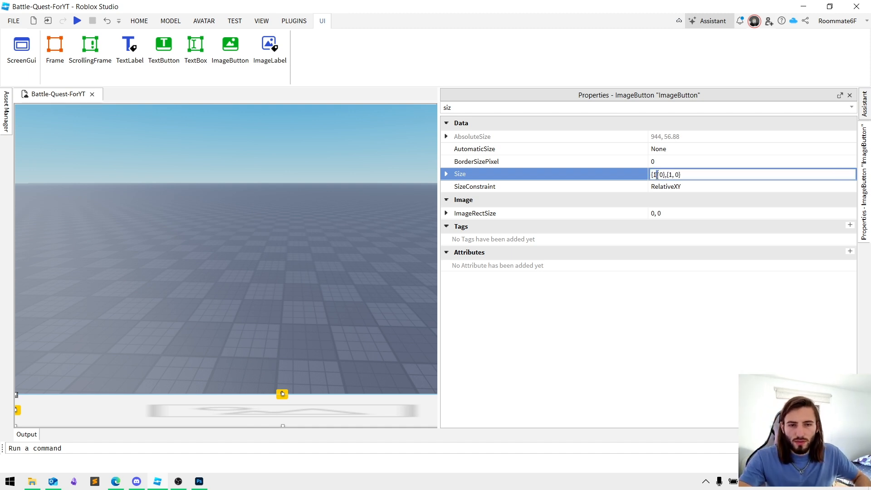
{"action": "key", "text": "BackSpace"}
{"action": "type", "text": "0"}
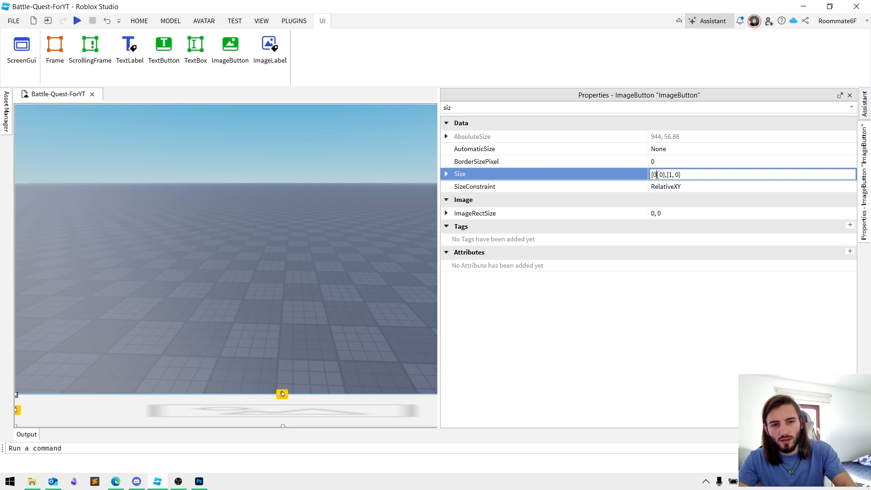
{"action": "key", "text": "Return"}
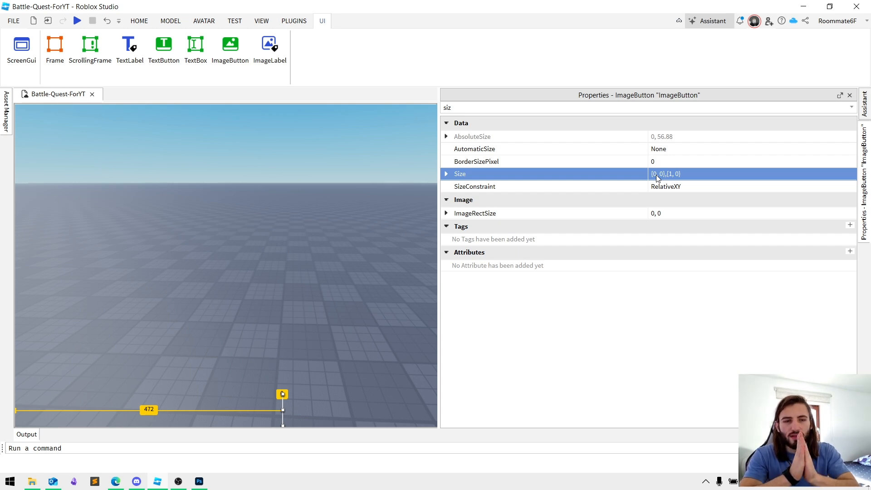
Return to the Explorer and add a UIAspectRatioConstraint inside the ImageButton
{"action": "left_click", "coordinate": [865, 169]}
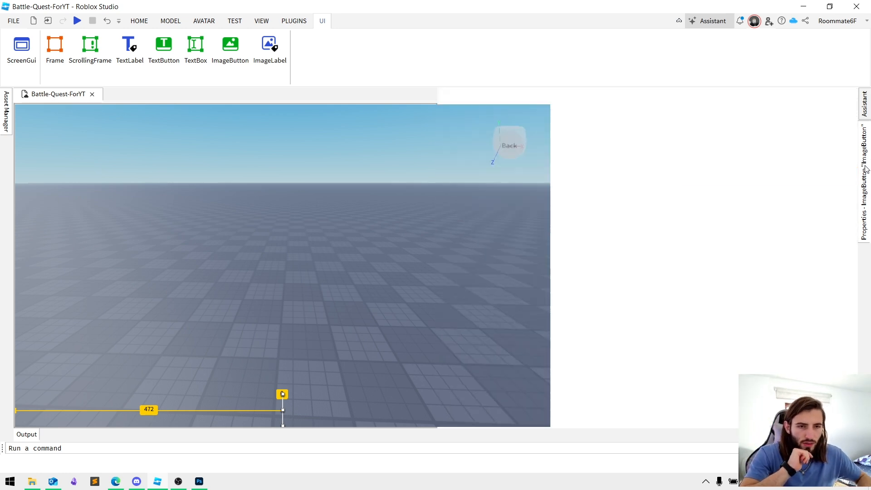
{"action": "mouse_move", "coordinate": [662, 253]}
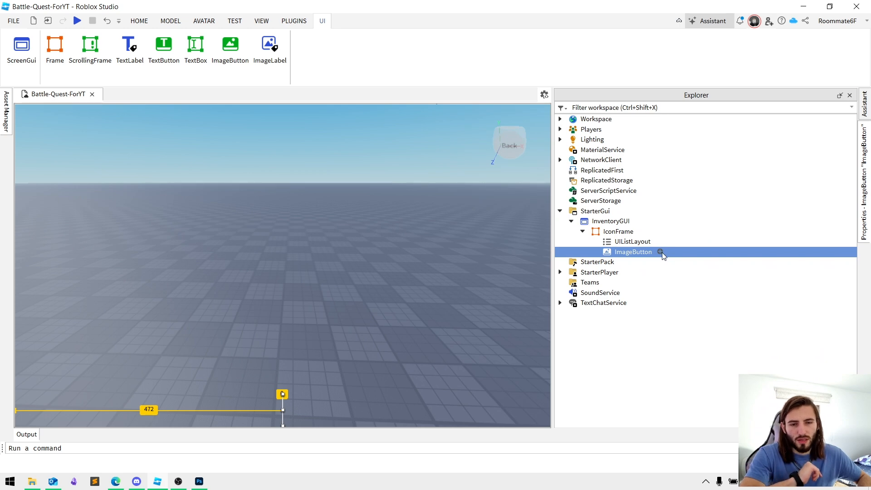
{"action": "left_click", "coordinate": [661, 253]}
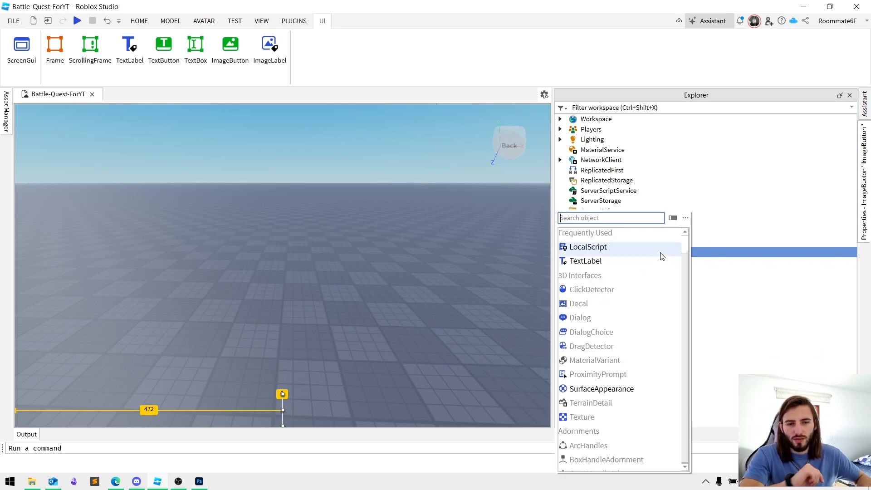
{"action": "type", "text": "ui"}
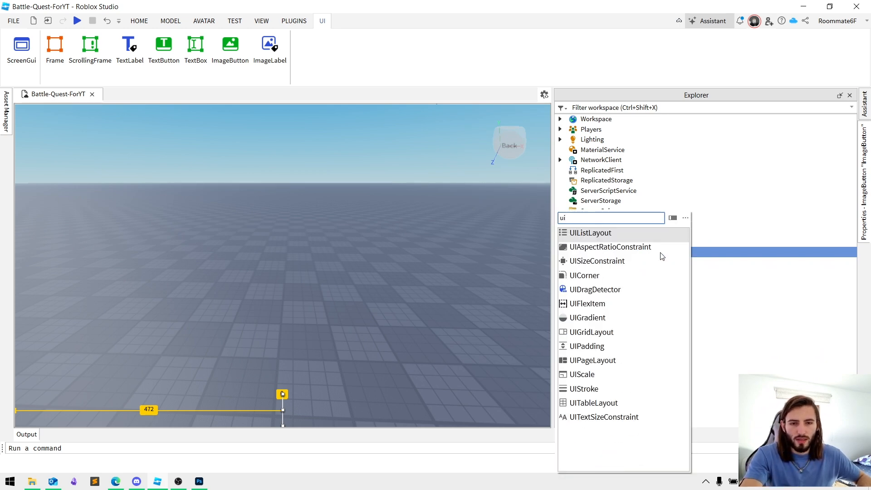
{"action": "left_click", "coordinate": [606, 246]}
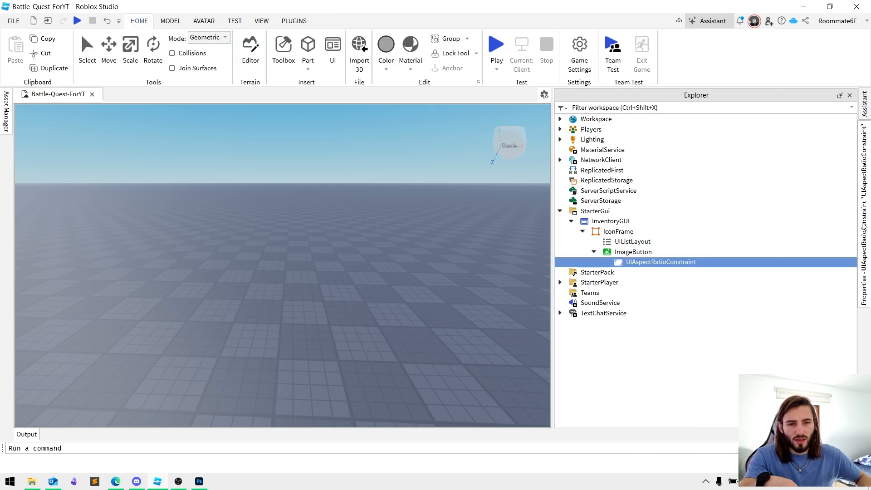
Show all properties of the UIAspectRatioConstraint and set its DominantAxis to Height
{"action": "left_click", "coordinate": [863, 227]}
{"action": "left_click", "coordinate": [460, 109]}
{"action": "type", "text": "siz"}
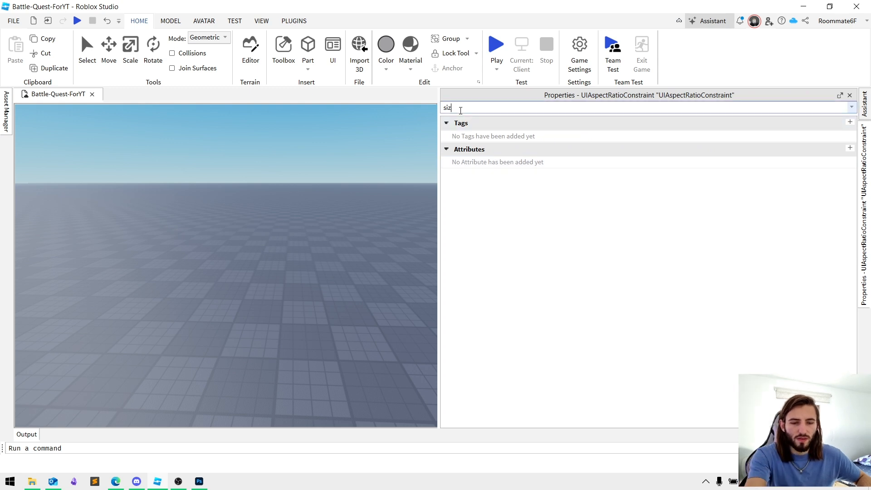
{"action": "key", "text": "BackSpace"}
{"action": "key", "text": "BackSpace"}
{"action": "key", "text": "BackSpace"}
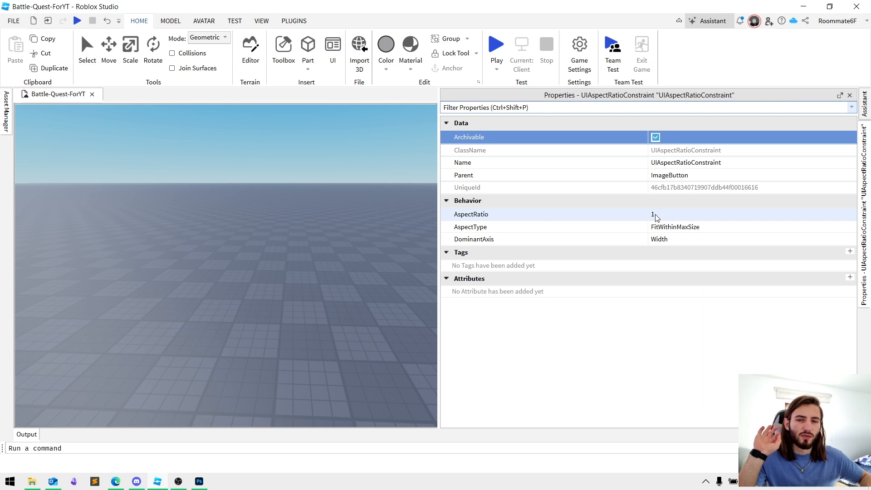
{"action": "left_click", "coordinate": [661, 242]}
{"action": "left_click", "coordinate": [661, 240]}
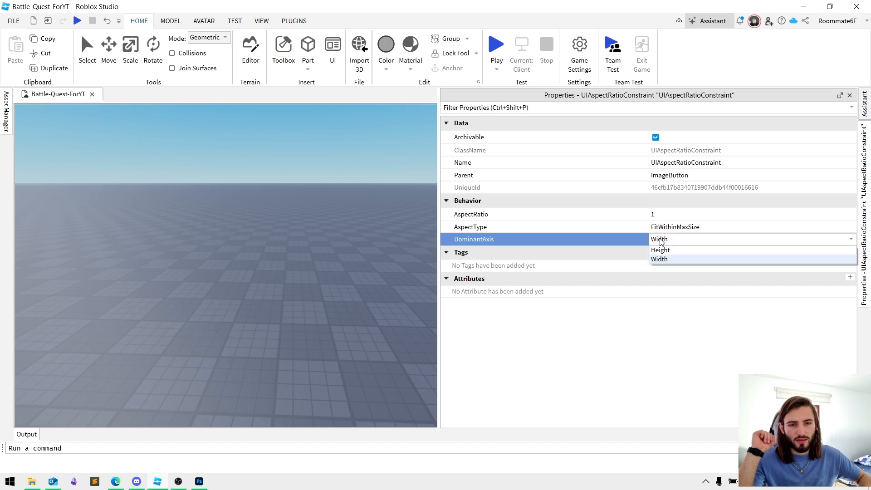
{"action": "left_click", "coordinate": [663, 251]}
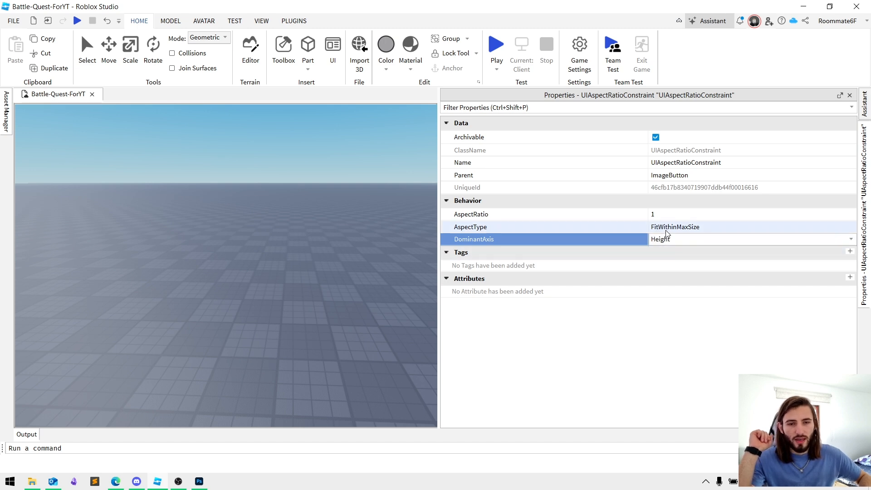
Set the UIAspectRatioConstraint's AspectType to ScaleWithParentSize and return to the Explorer
{"action": "left_click", "coordinate": [666, 232]}
{"action": "left_click", "coordinate": [665, 230]}
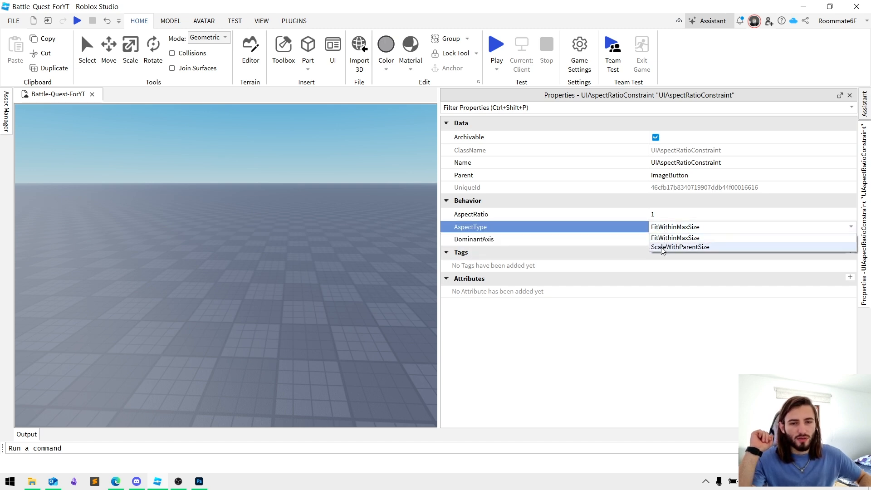
{"action": "left_click", "coordinate": [663, 247]}
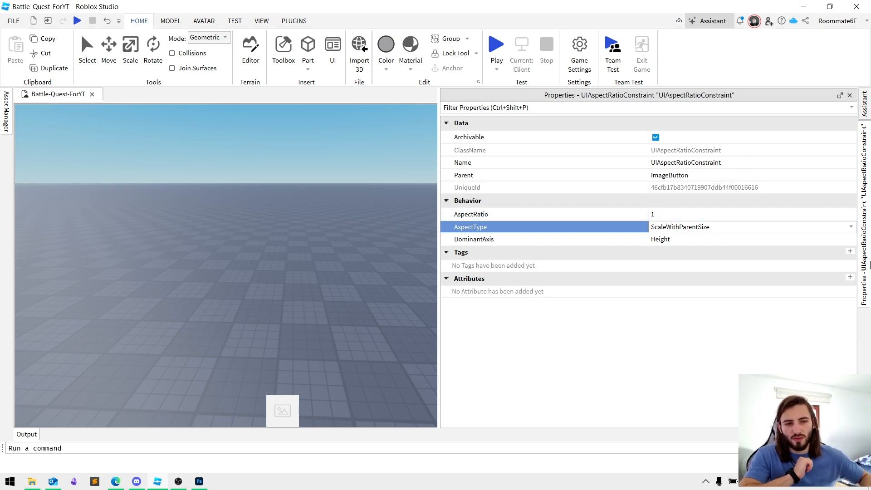
{"action": "left_click", "coordinate": [866, 221]}
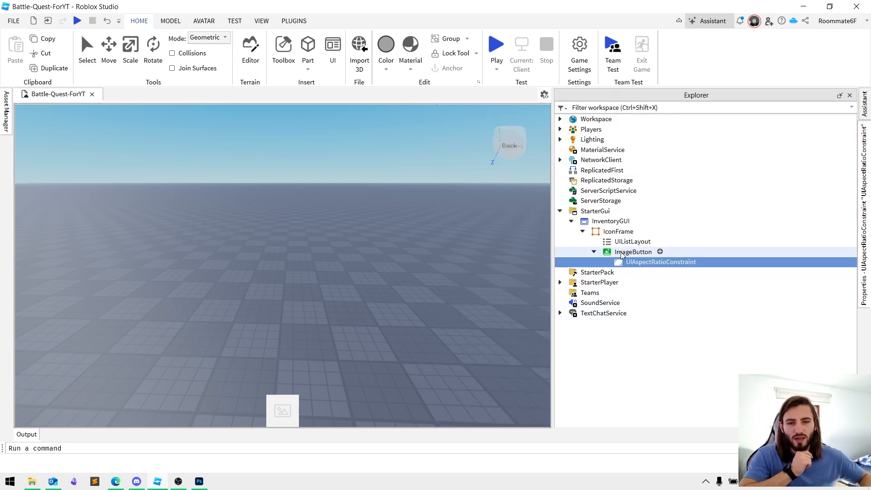
Set the ImageButton's ScaleType to Fit
{"action": "left_click", "coordinate": [622, 254]}
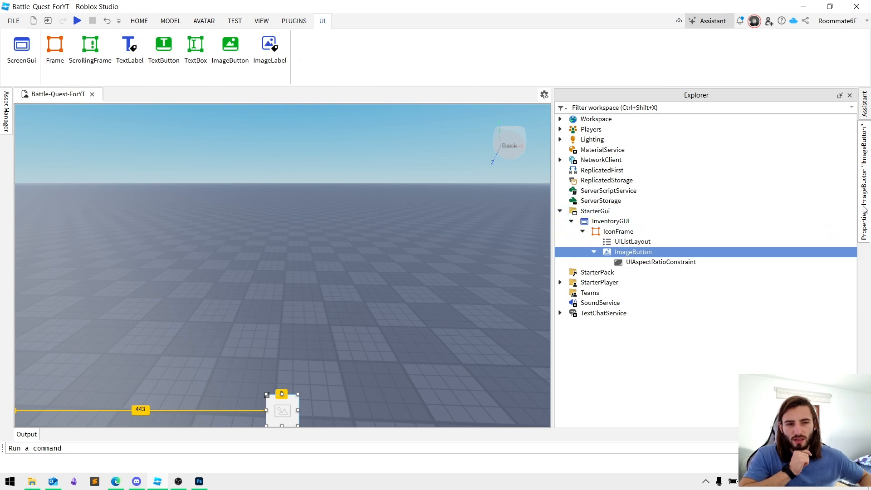
{"action": "mouse_move", "coordinate": [863, 210]}
{"action": "left_click", "coordinate": [575, 108]}
{"action": "type", "text": "sca"}
{"action": "left_click", "coordinate": [664, 138]}
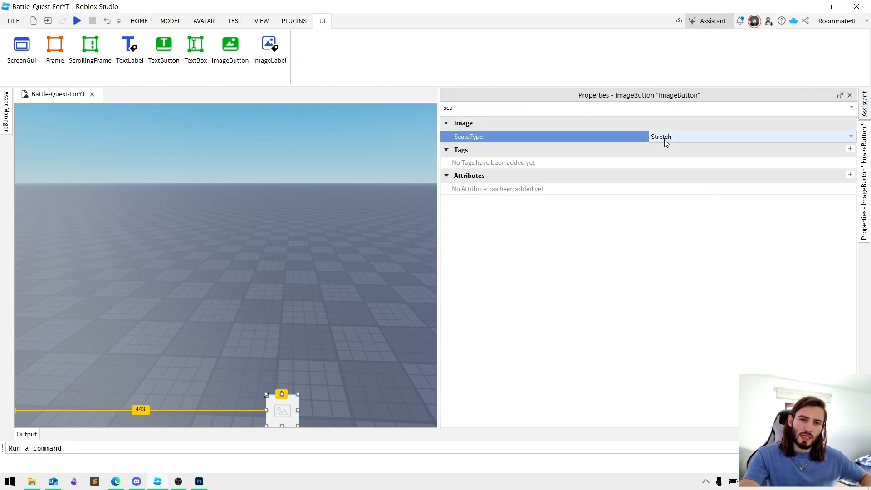
{"action": "left_click", "coordinate": [664, 137]}
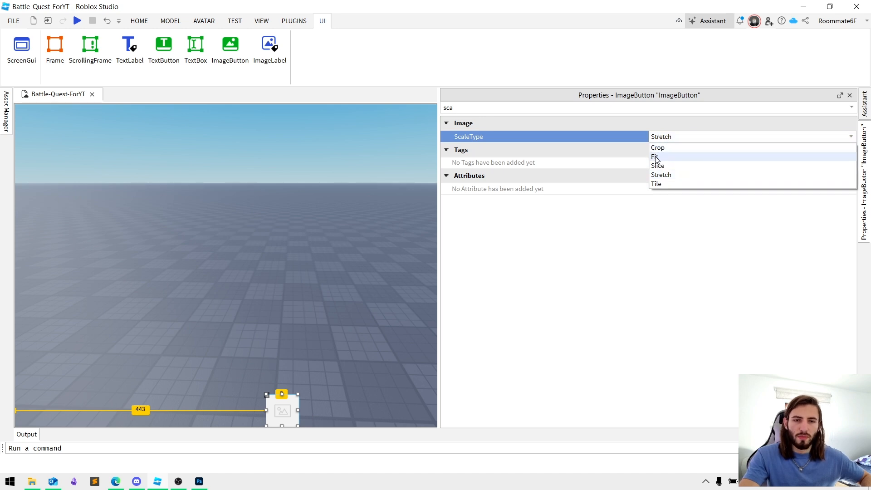
{"action": "left_click", "coordinate": [655, 157]}
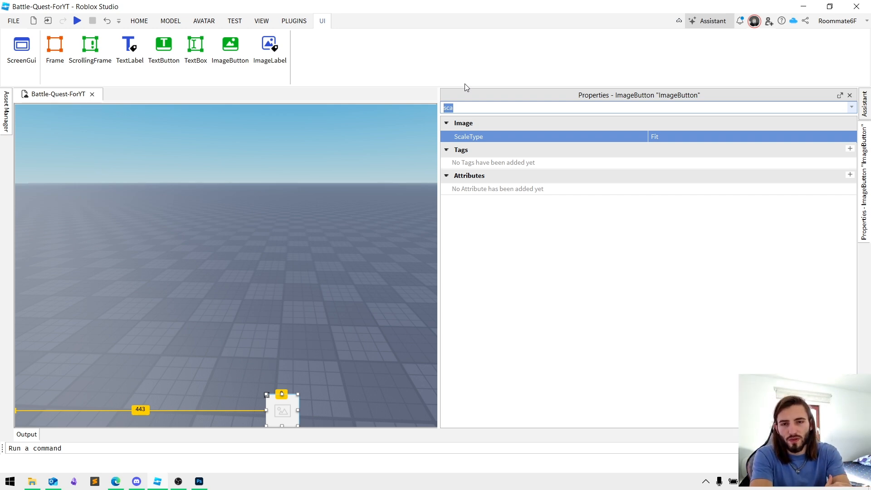
Upload InventoryIcon.png from the materials_icons folder as the ImageButton's Image
{"action": "key", "text": "BackSpace"}
{"action": "type", "text": "image"}
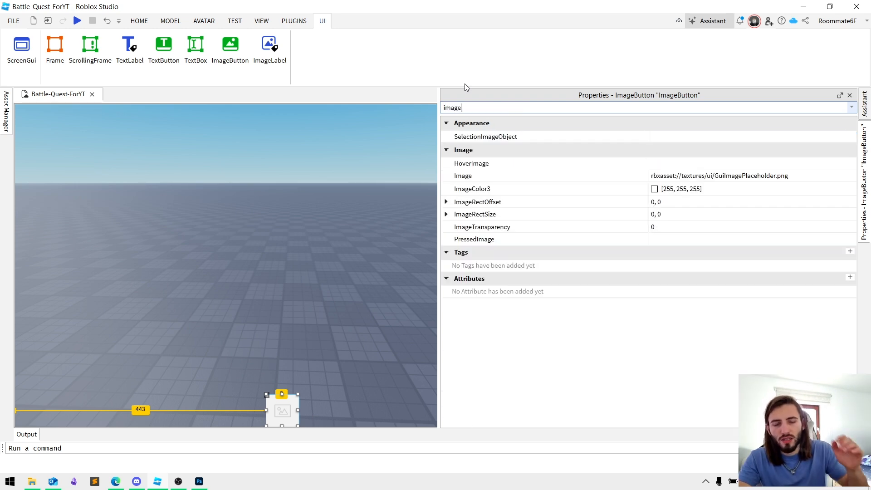
{"action": "left_click", "coordinate": [719, 178]}
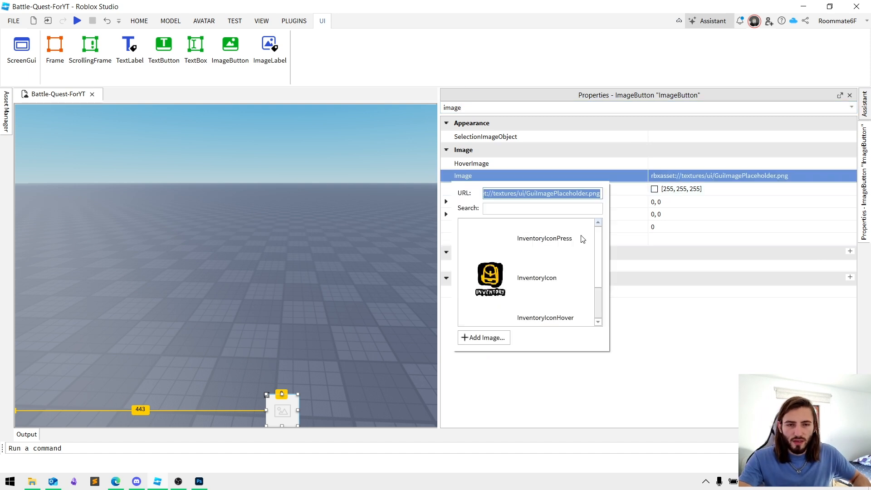
{"action": "left_click", "coordinate": [484, 338]}
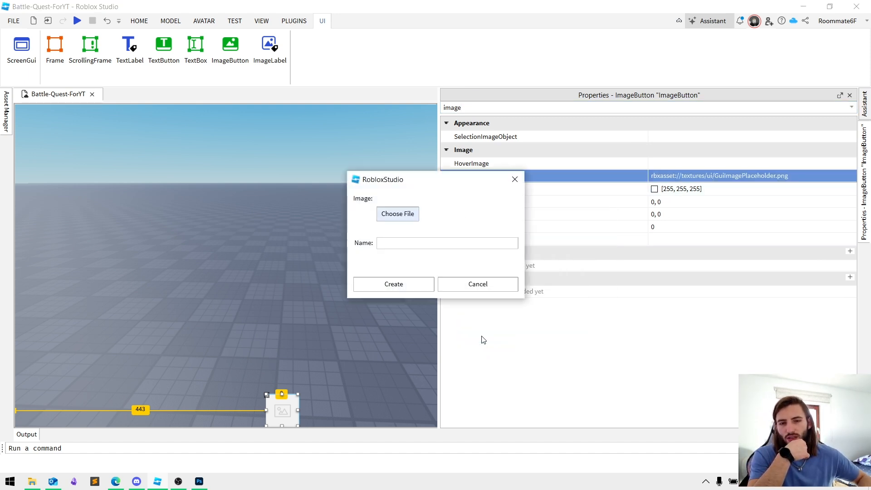
{"action": "left_click", "coordinate": [392, 216]}
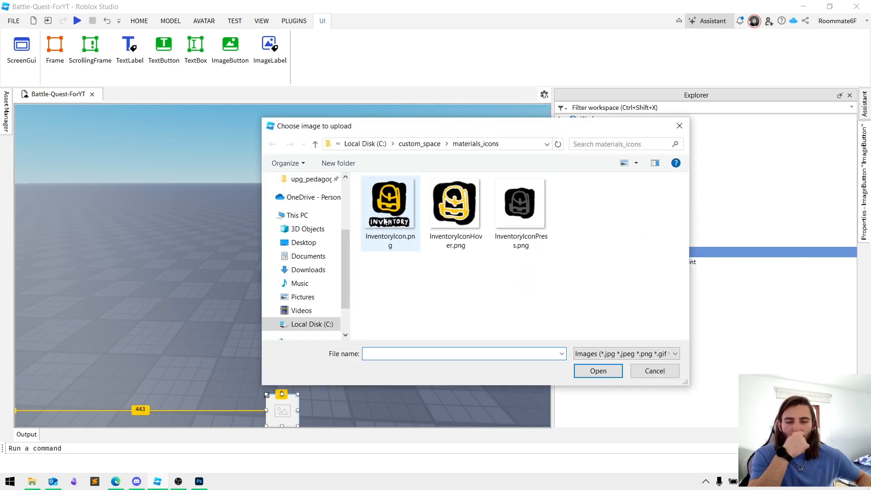
{"action": "left_click", "coordinate": [389, 222]}
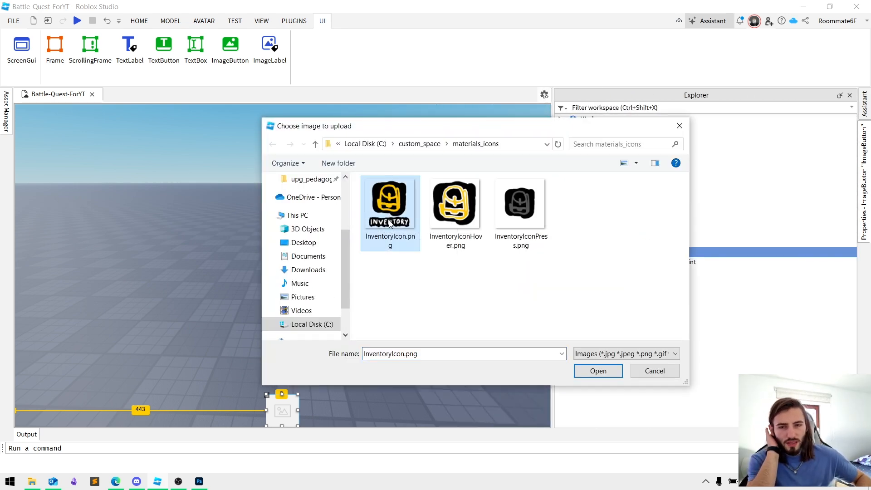
{"action": "left_click", "coordinate": [600, 376]}
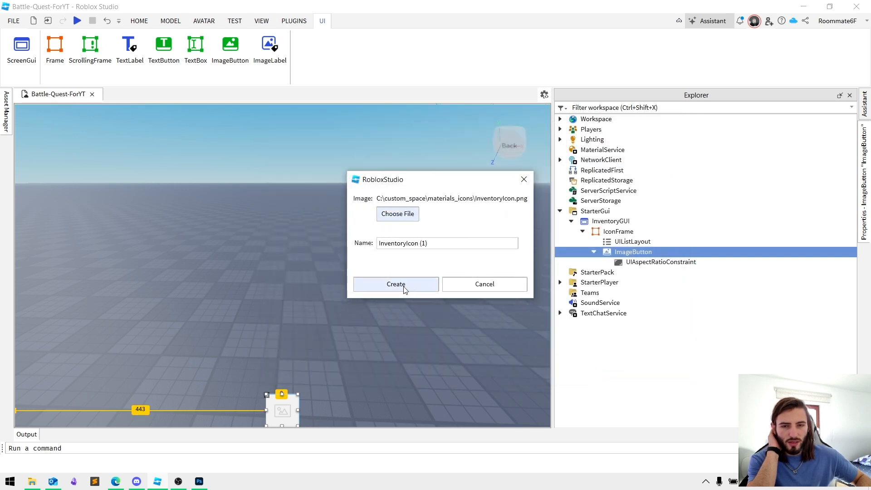
{"action": "left_click", "coordinate": [405, 288]}
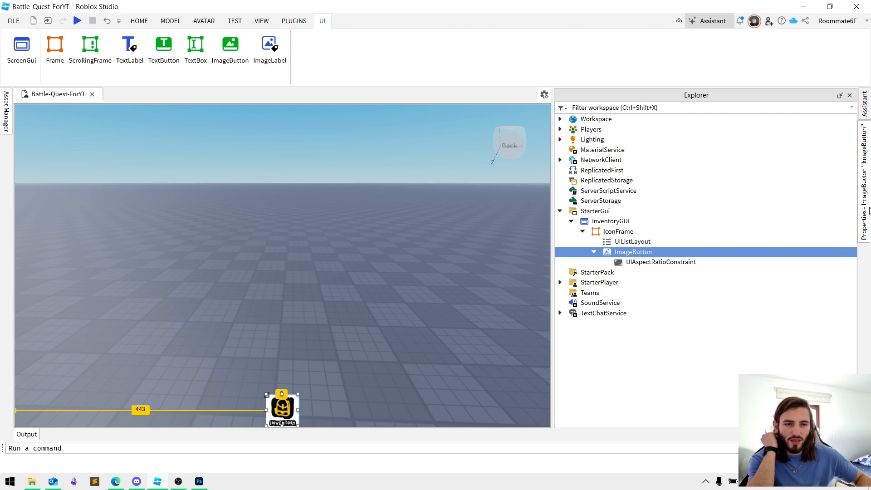
Upload InventoryIconHover.png from the materials_icons folder as the ImageButton's HoverImage
{"action": "mouse_move", "coordinate": [869, 210]}
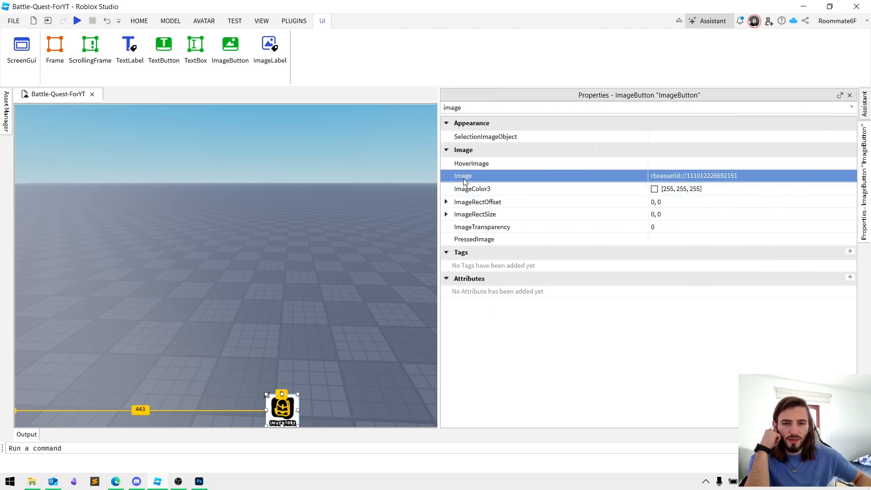
{"action": "left_click", "coordinate": [663, 164]}
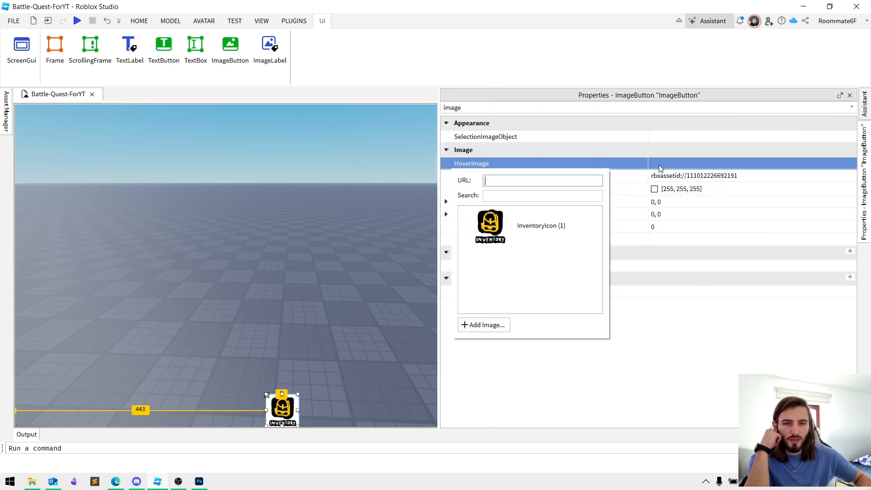
{"action": "left_click", "coordinate": [482, 325]}
{"action": "left_click", "coordinate": [401, 214]}
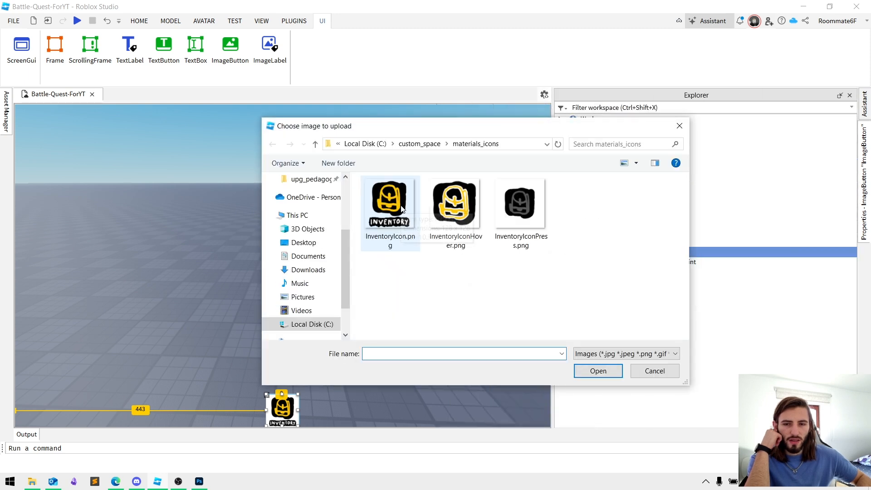
{"action": "left_click", "coordinate": [446, 218]}
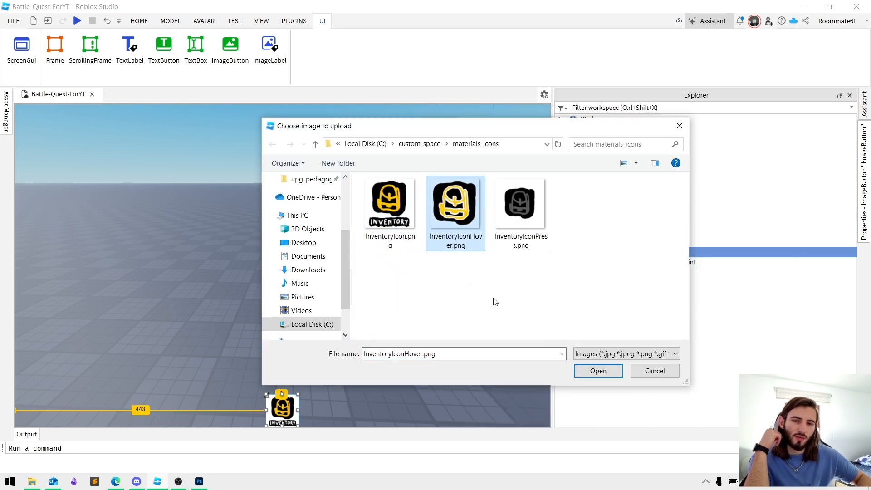
{"action": "left_click", "coordinate": [602, 372]}
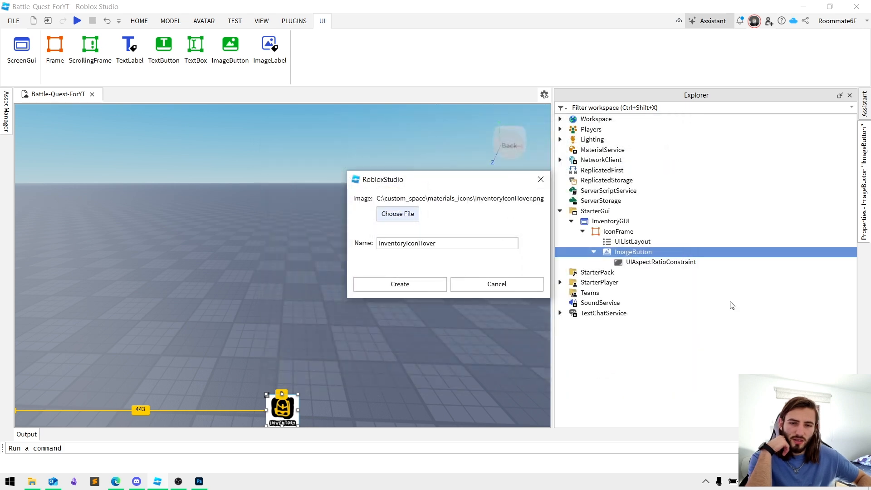
{"action": "left_click", "coordinate": [410, 285]}
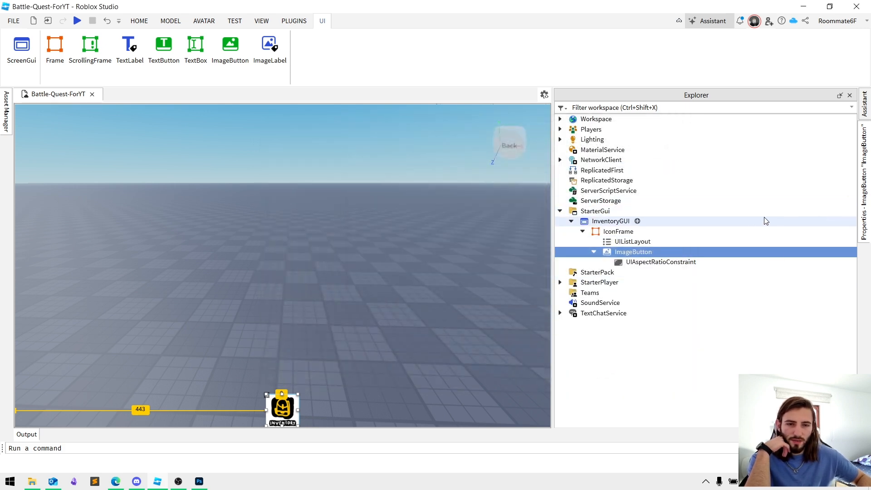
Upload InventoryIconPress.png from the materials_icons folder as the ImageButton's PressedImage
{"action": "left_click", "coordinate": [864, 193]}
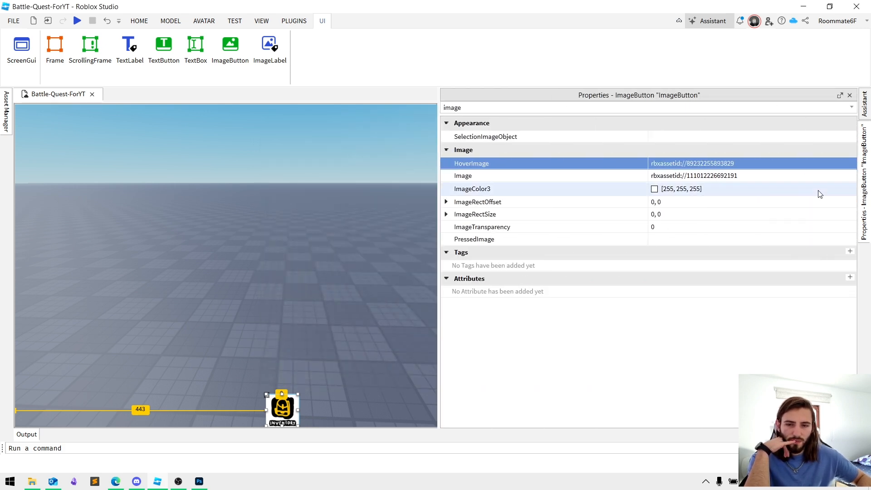
{"action": "left_click", "coordinate": [658, 242]}
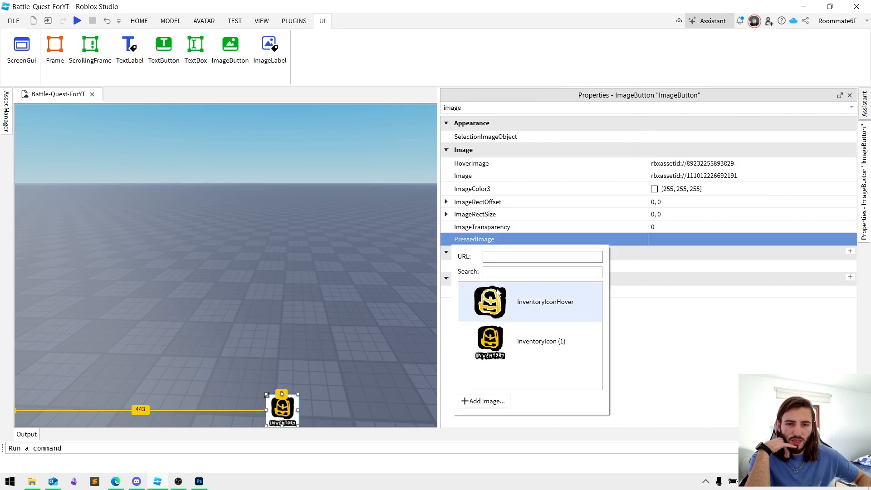
{"action": "left_click", "coordinate": [474, 405]}
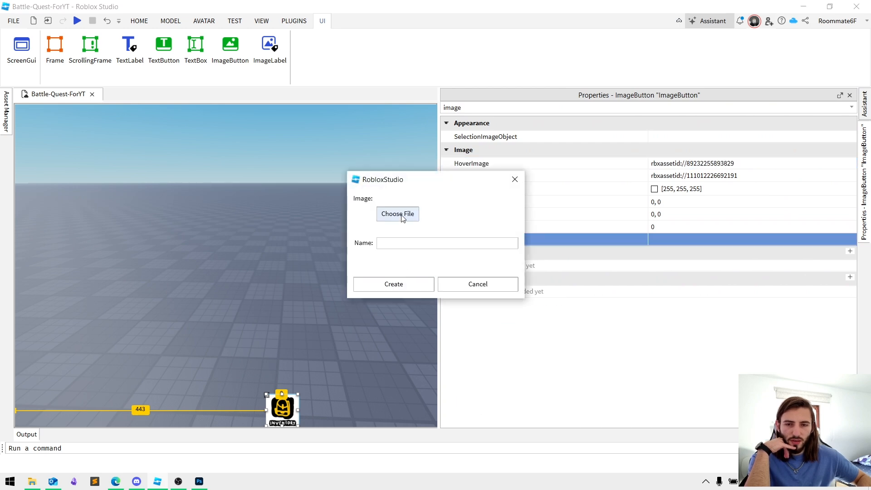
{"action": "left_click", "coordinate": [402, 216]}
{"action": "left_click", "coordinate": [521, 227]}
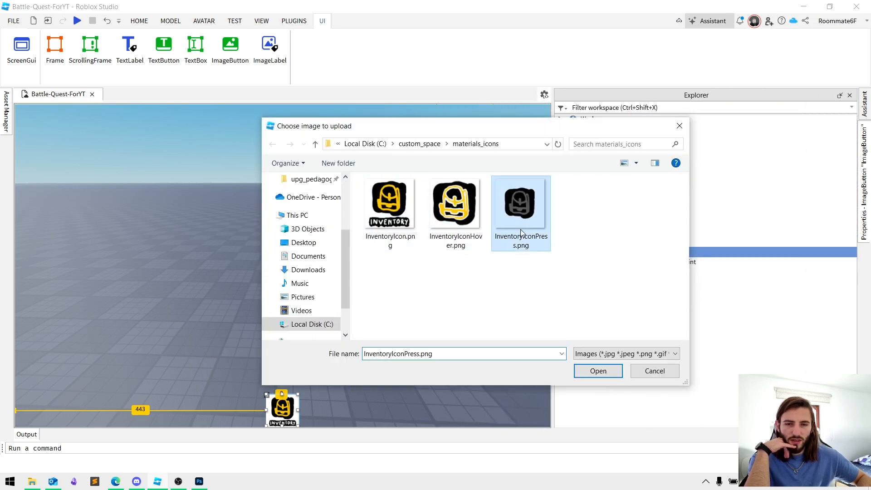
{"action": "left_click", "coordinate": [596, 375]}
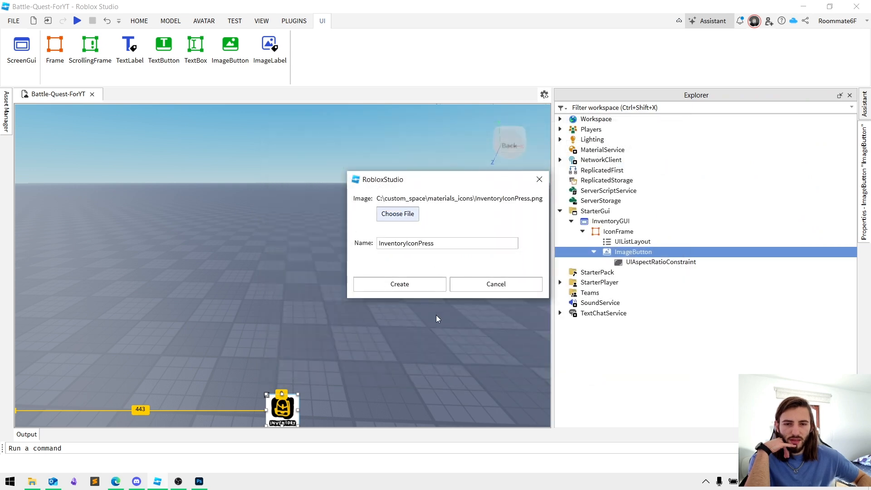
{"action": "left_click", "coordinate": [399, 285]}
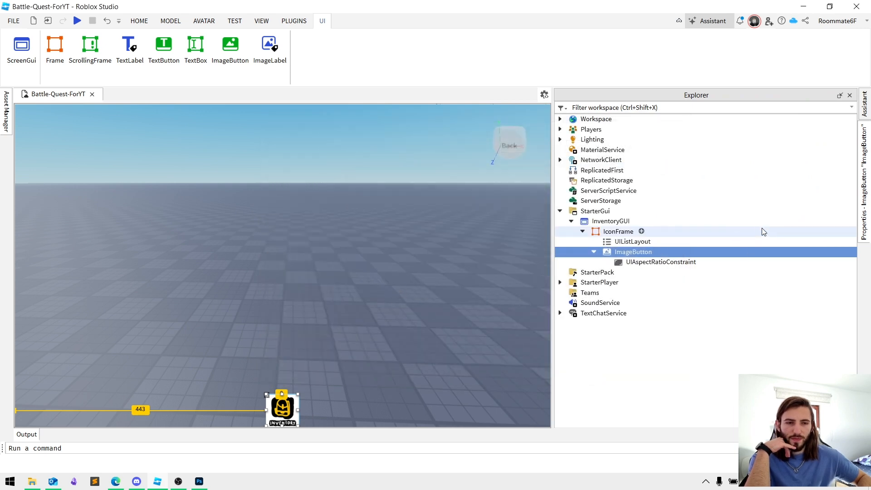
Make the ImageButton's background invisible by setting its BackgroundTransparency to 1
{"action": "left_click", "coordinate": [865, 202]}
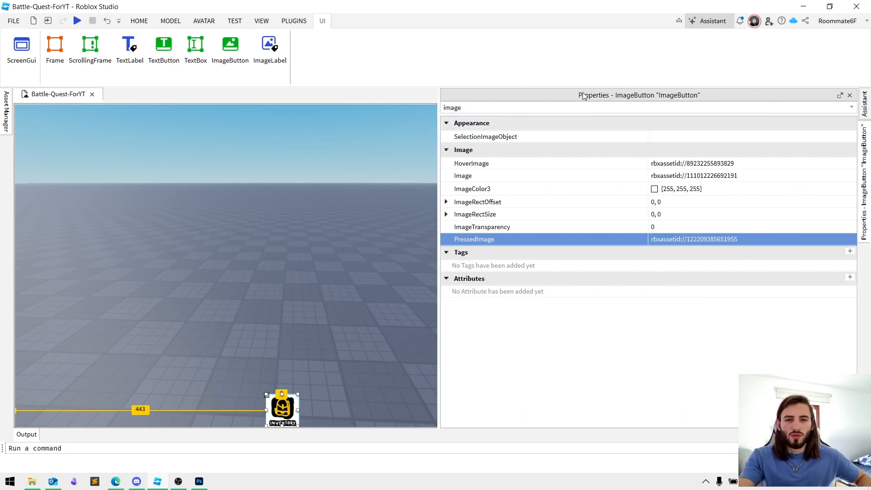
{"action": "left_click_drag", "start_coordinate": [489, 108], "coordinate": [308, 108]}
{"action": "type", "text": "bac"}
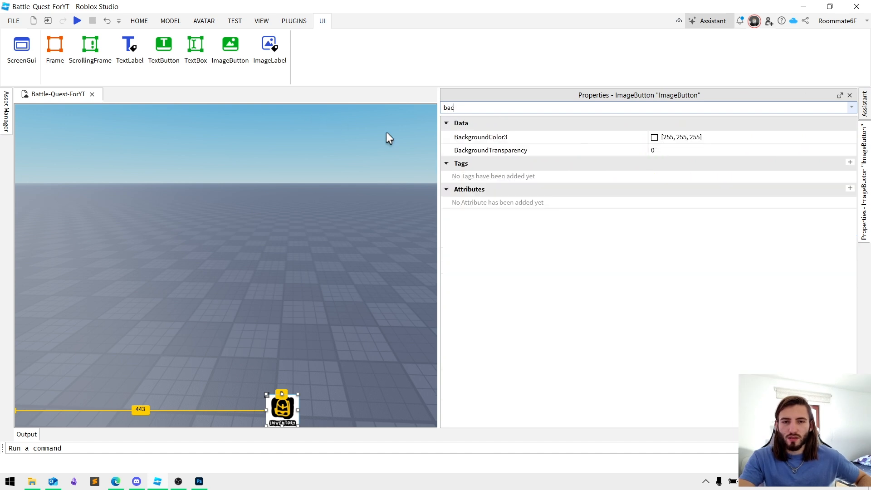
{"action": "left_click", "coordinate": [673, 150]}
{"action": "type", "text": "1"}
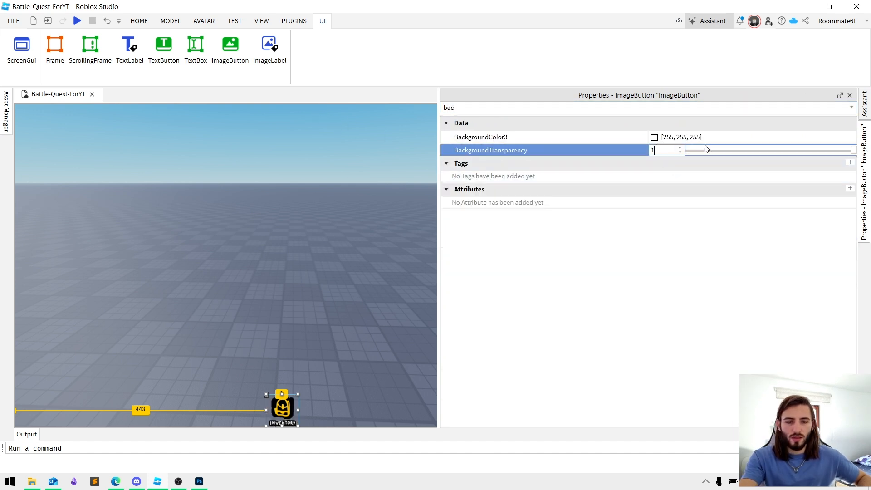
{"action": "key", "text": "Return"}
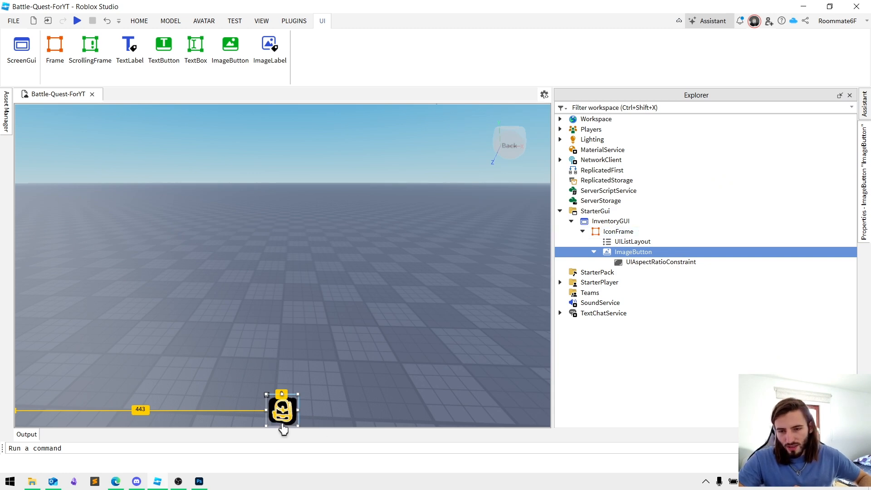
Deselect the ImageButton and try the inventory icon in the viewport to check its hover and pressed images
{"action": "left_click", "coordinate": [305, 363]}
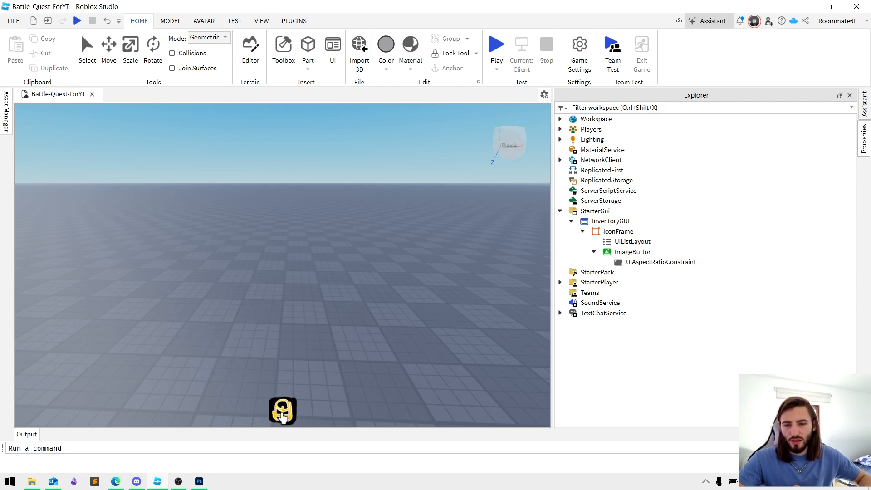
{"action": "left_click", "coordinate": [282, 413]}
{"action": "left_click", "coordinate": [285, 420]}
{"action": "left_click", "coordinate": [287, 421]}
{"action": "left_click", "coordinate": [282, 415]}
{"action": "left_click", "coordinate": [281, 415]}
{"action": "left_click", "coordinate": [282, 414]}
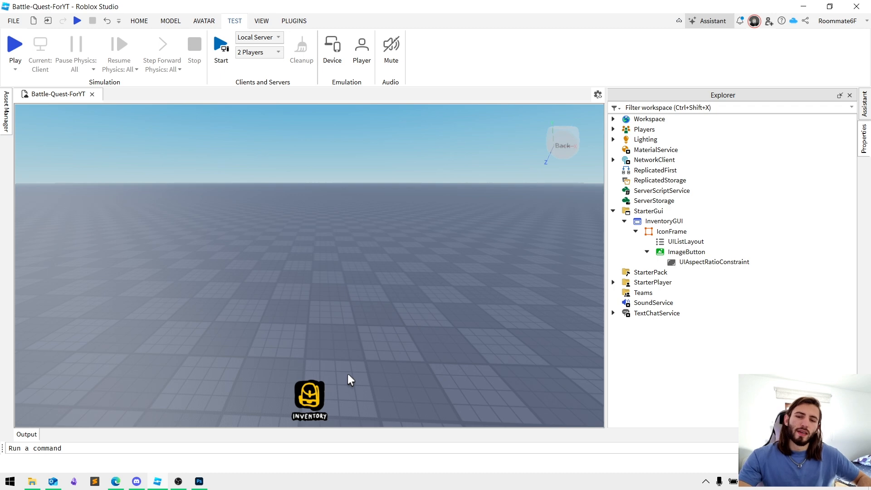